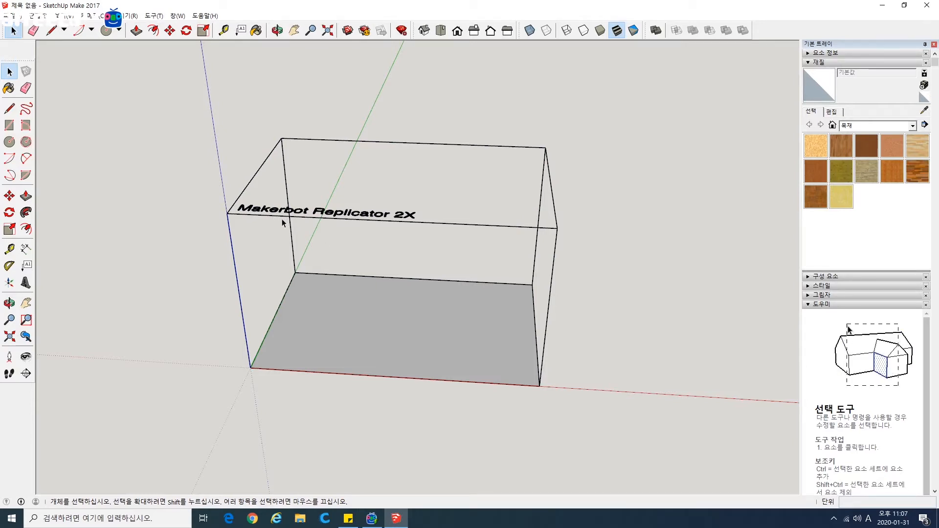
Select and deselect the Makerbot Replicator 2X box to examine how its edges, base and label select together
click(231, 215)
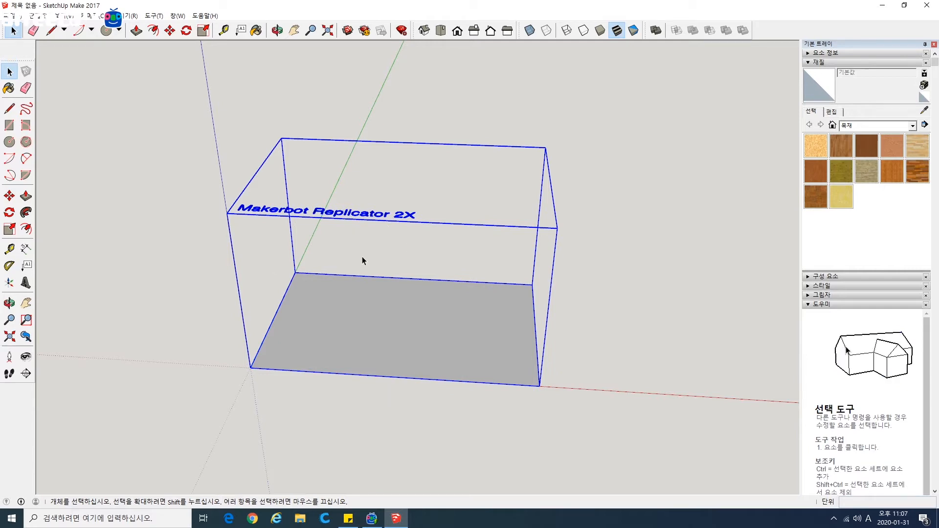
middle_drag(362, 259, 367, 280)
click(430, 260)
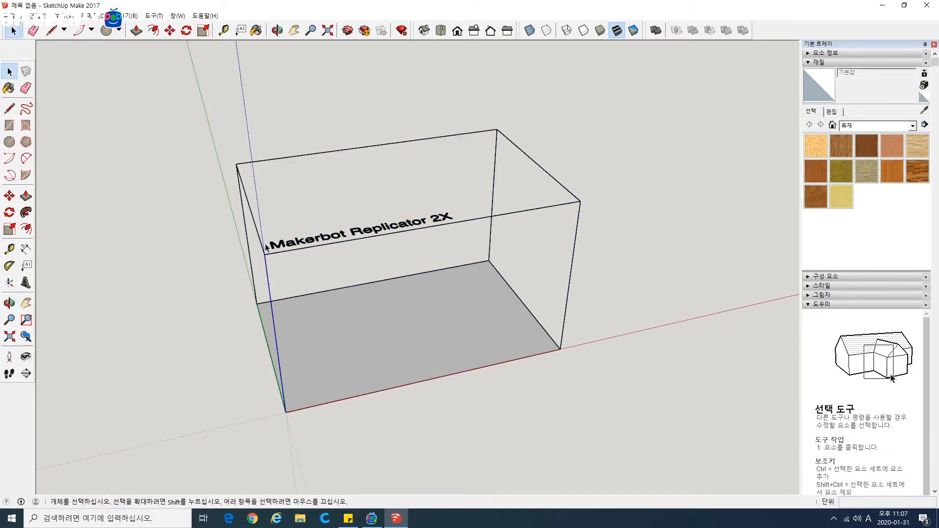
click(315, 244)
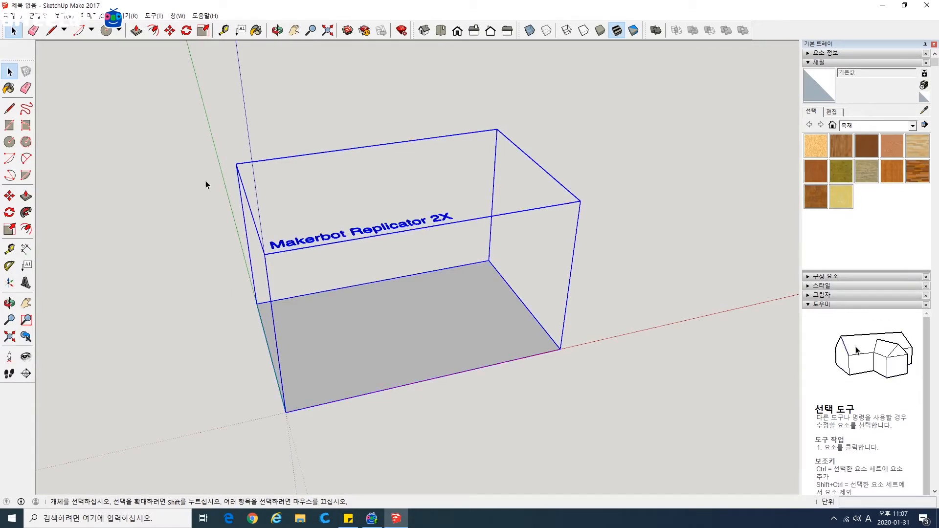
middle_drag(419, 310, 448, 301)
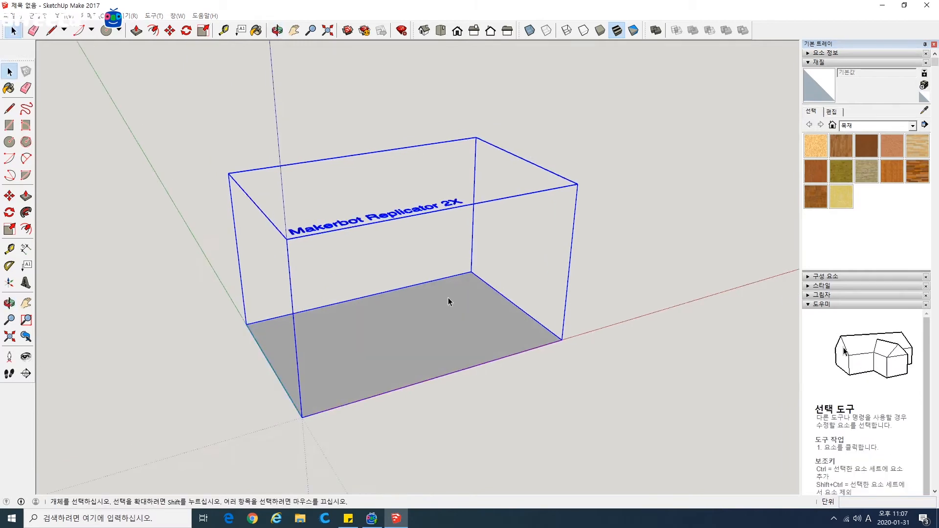
key(super)
key(Escape)
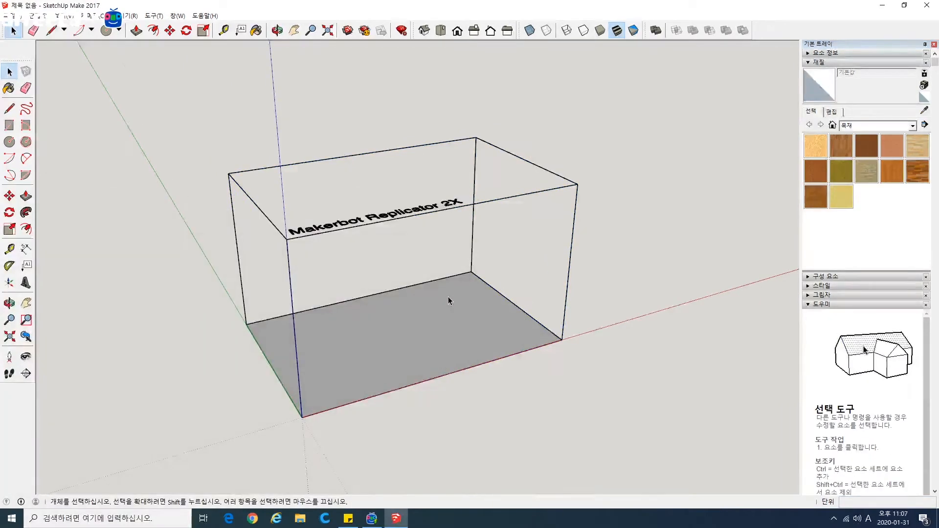
middle_drag(444, 342, 447, 235)
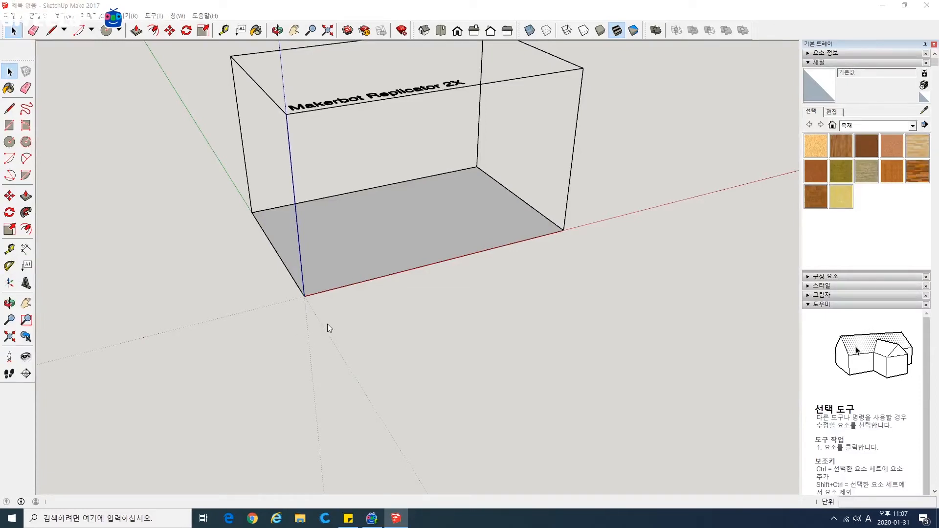
Place the 3D text 텍스트 입력 near the origin and move it about 270 mm clear of the Makerbot box
click(468, 315)
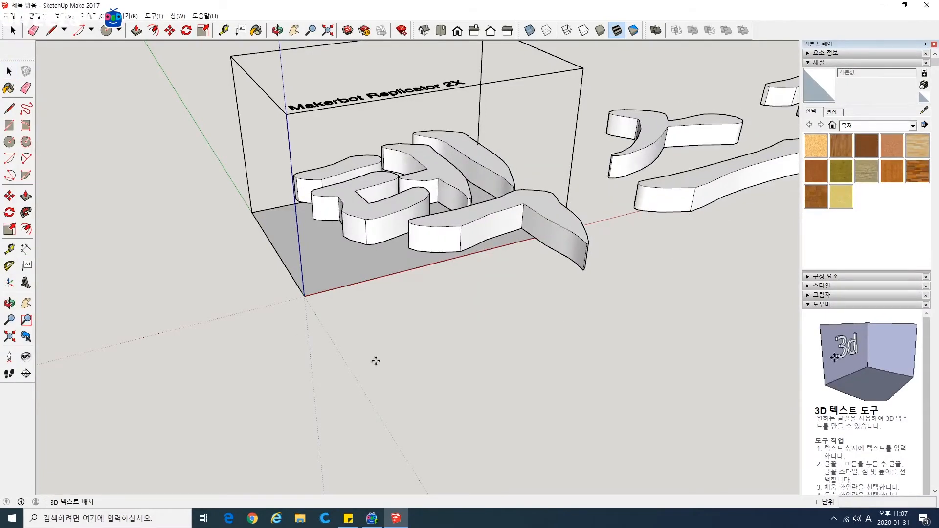
click(363, 376)
scroll(363, 376, down, 5)
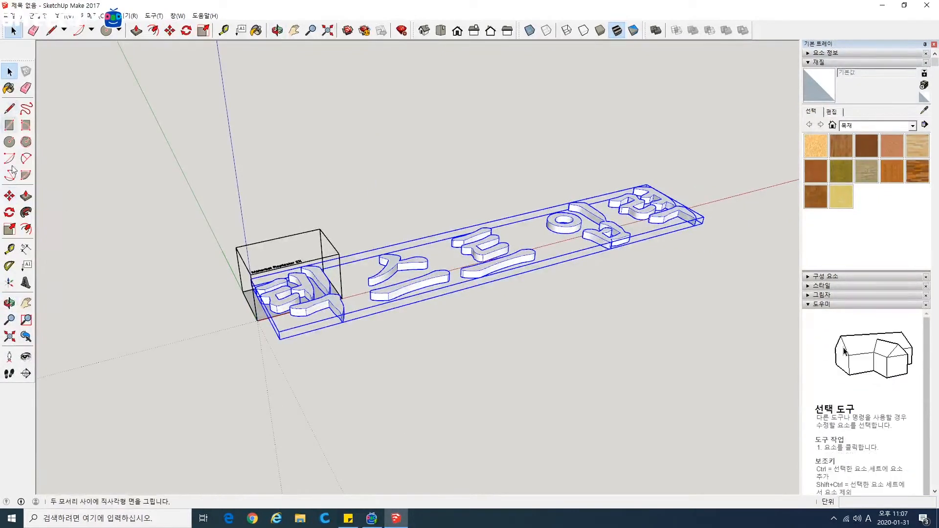
click(499, 258)
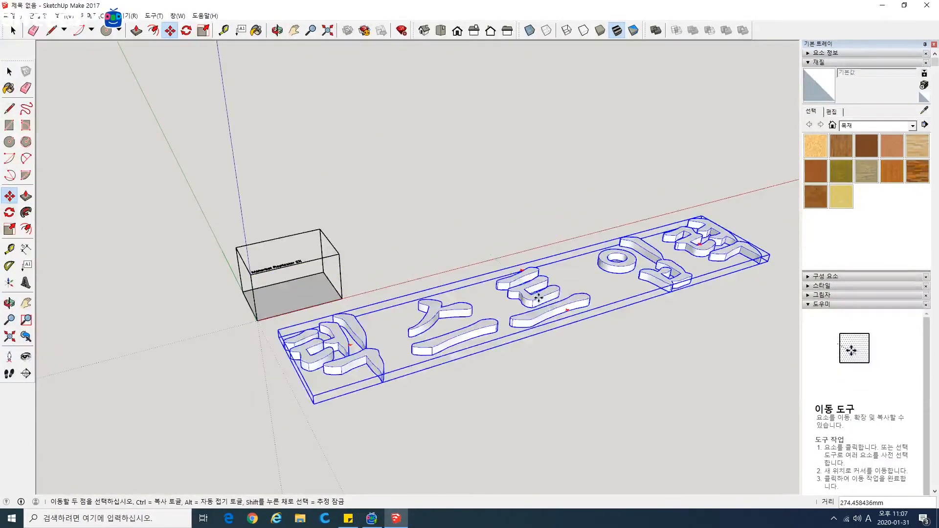
click(547, 300)
click(8, 72)
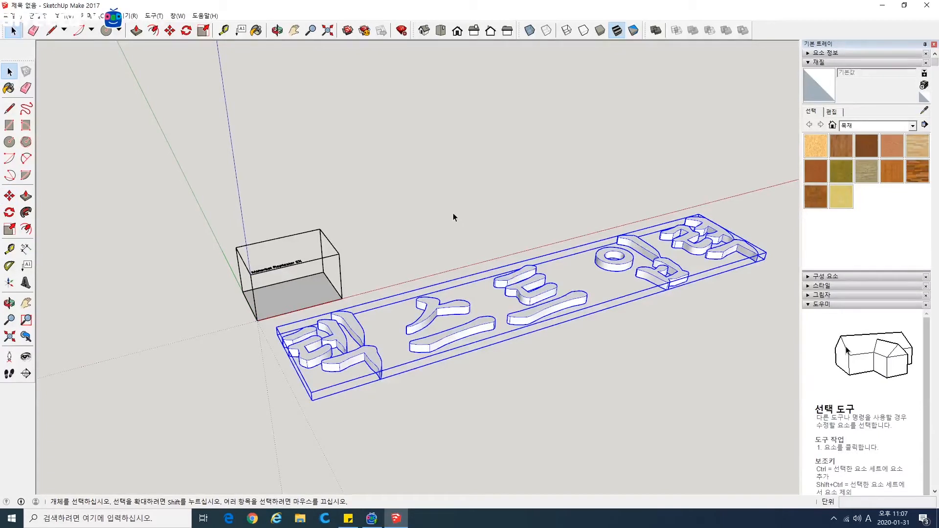
click(453, 214)
shift+middle_drag(509, 292, 486, 255)
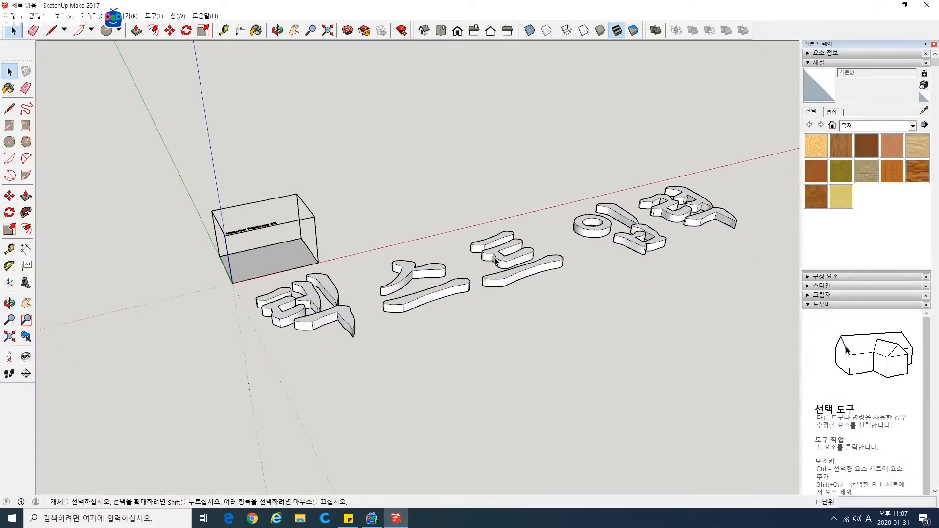
Select and deselect the 3D text repeatedly to examine how its letters select as a single object
click(312, 301)
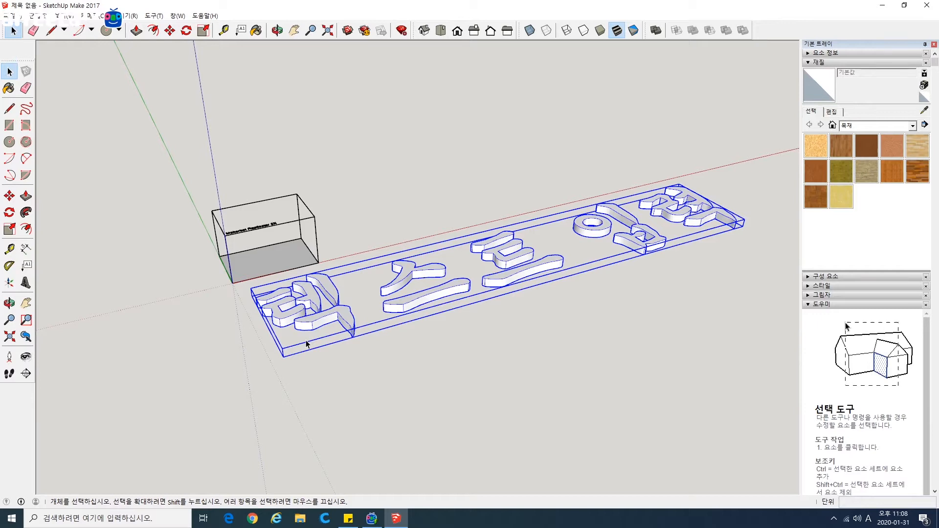
click(349, 362)
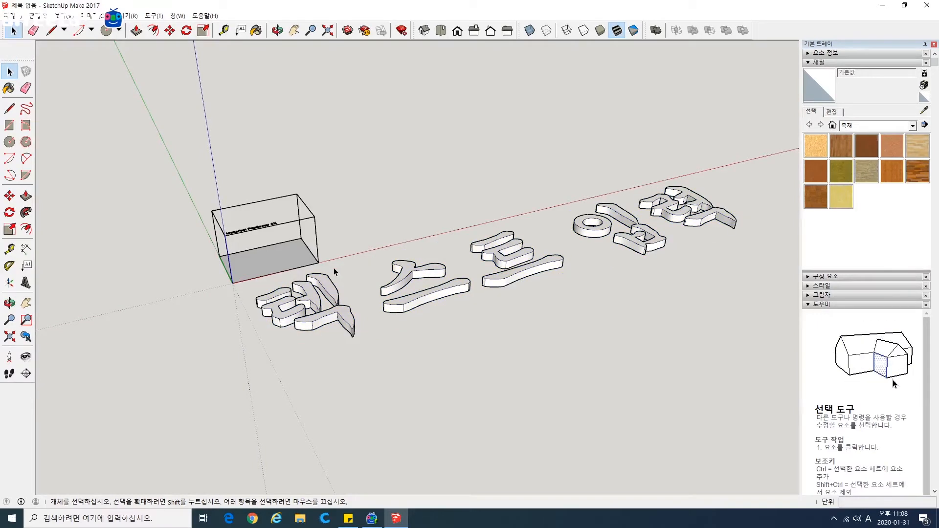
click(322, 324)
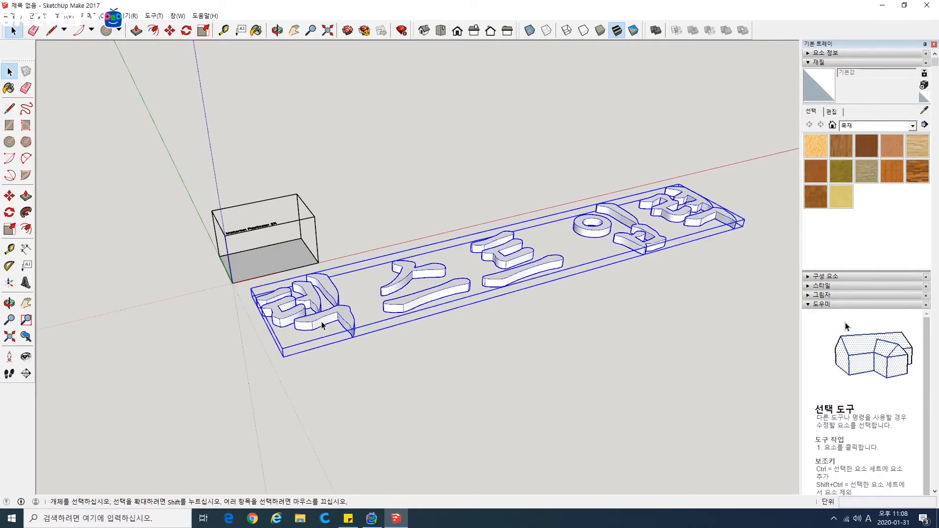
click(359, 333)
click(345, 324)
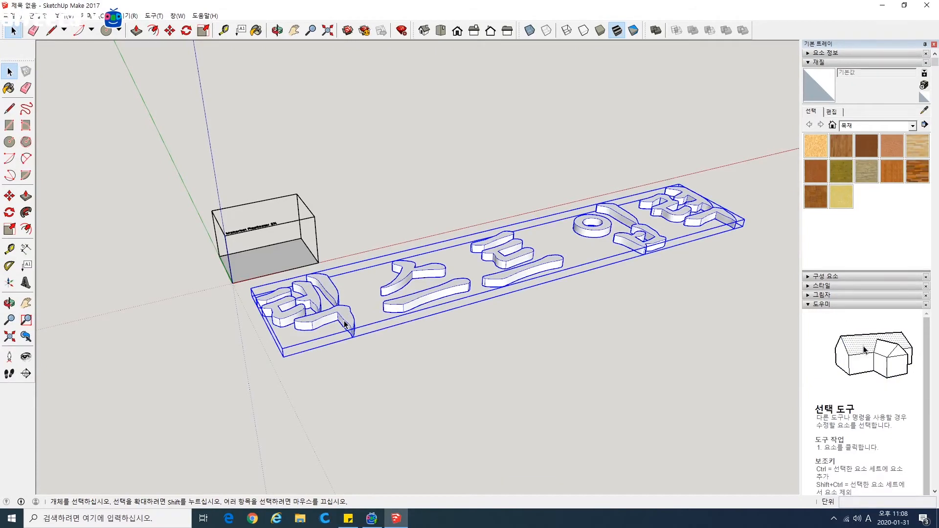
click(408, 353)
click(350, 328)
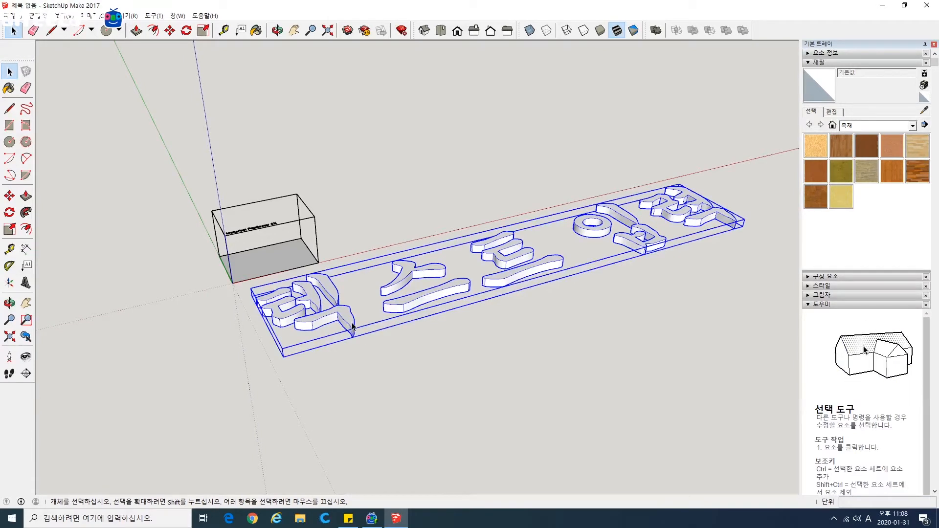
click(398, 359)
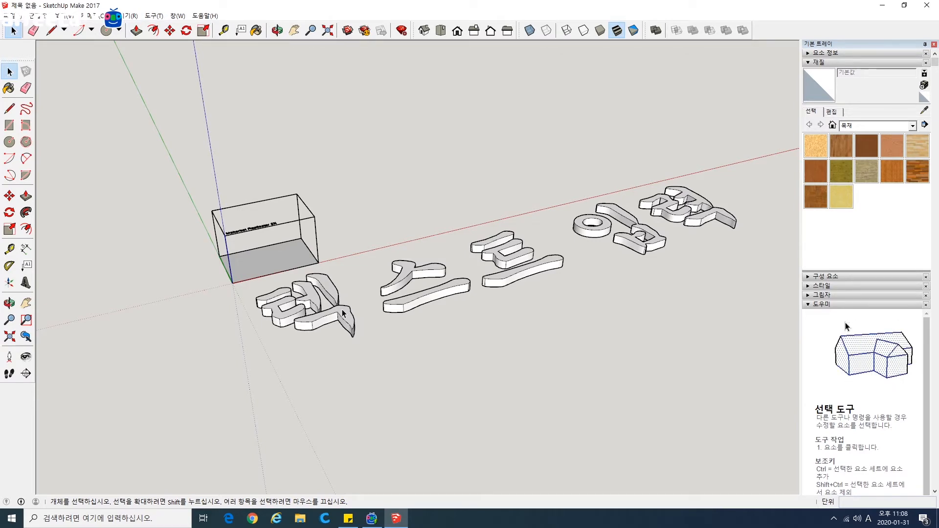
Select both the Makerbot box and the 3D text and delete them from the model
drag(149, 150, 149, 150)
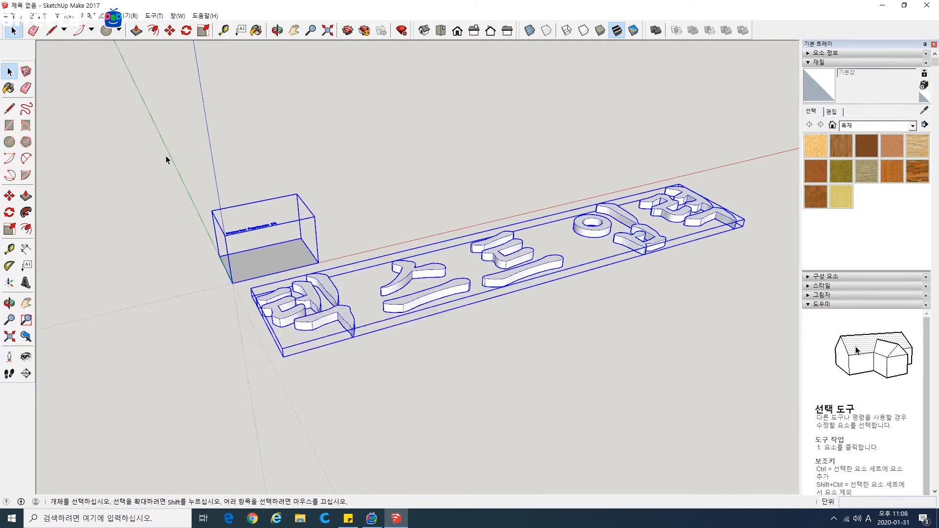
key(Delete)
middle_drag(352, 405, 368, 327)
middle_drag(423, 285, 399, 329)
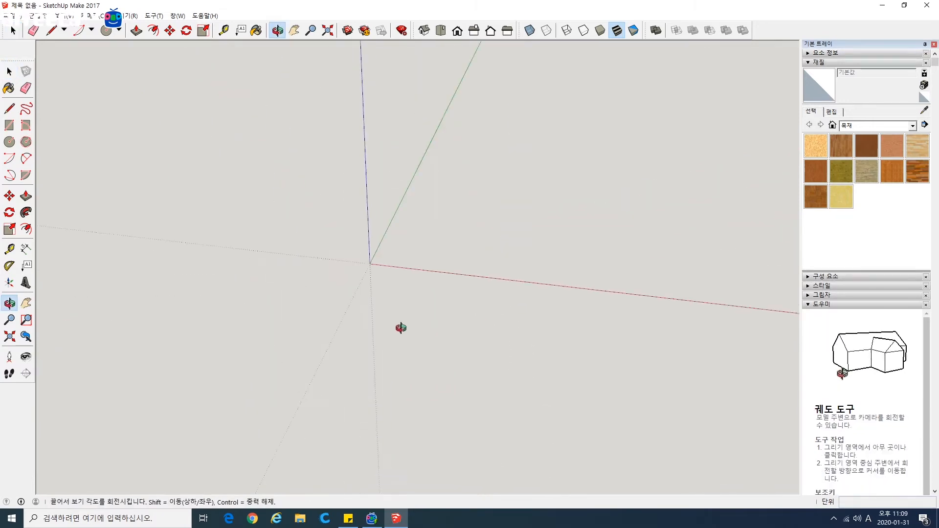
Draw a ground-plane rectangle about 237 mm by 256 mm with one corner at the origin
click(9, 125)
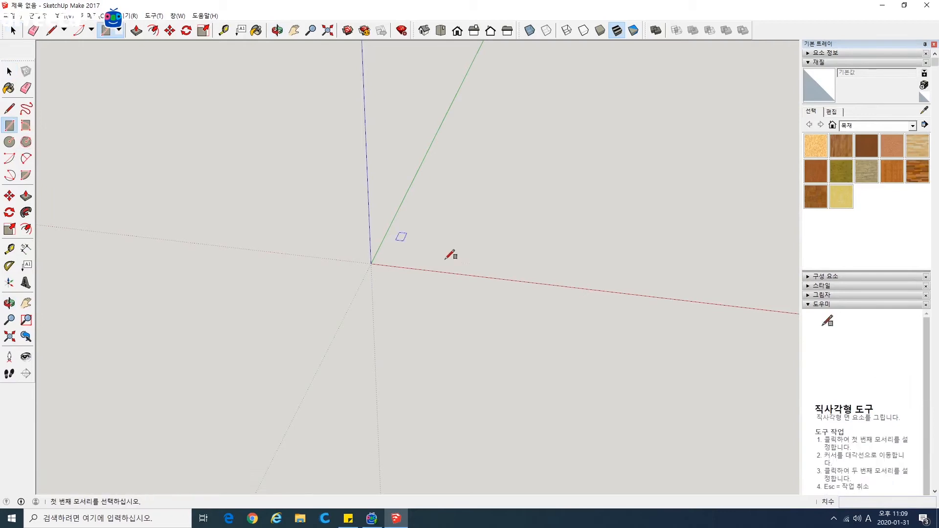
click(371, 263)
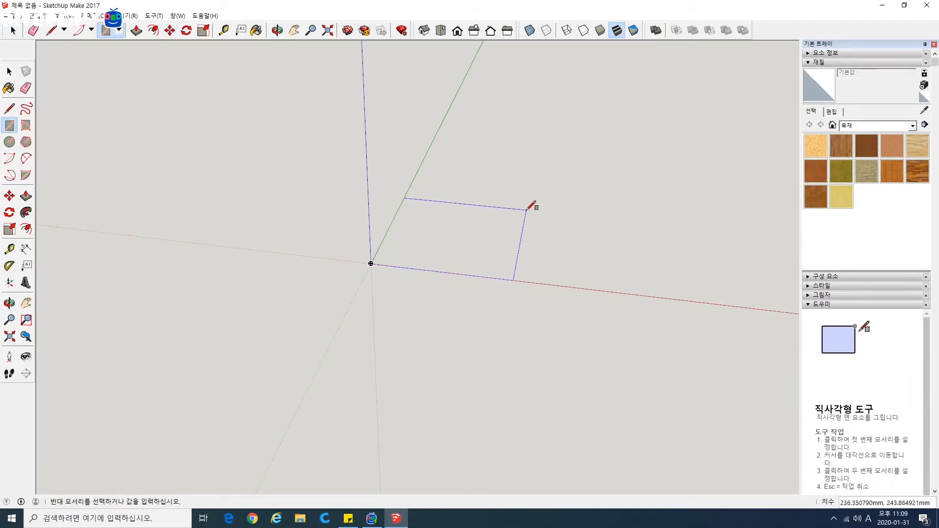
click(527, 207)
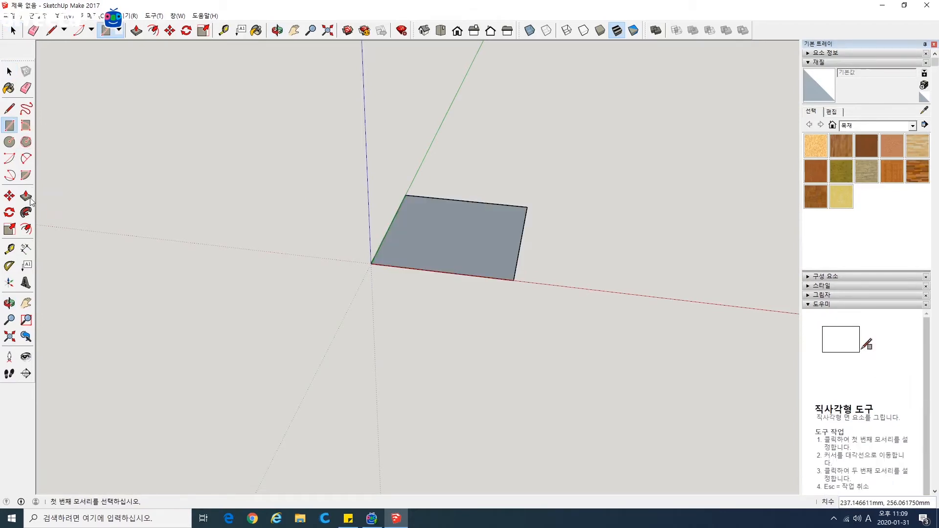
Push/Pull the rectangle upward to form a solid box
key(p)
click(461, 215)
click(459, 149)
middle_drag(496, 198, 370, 293)
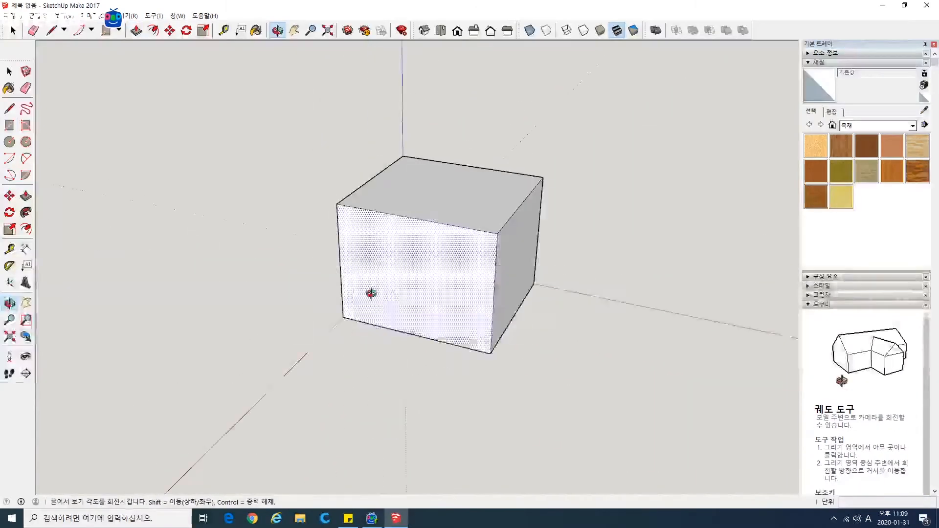
middle_drag(434, 295, 398, 342)
middle_drag(450, 369, 514, 337)
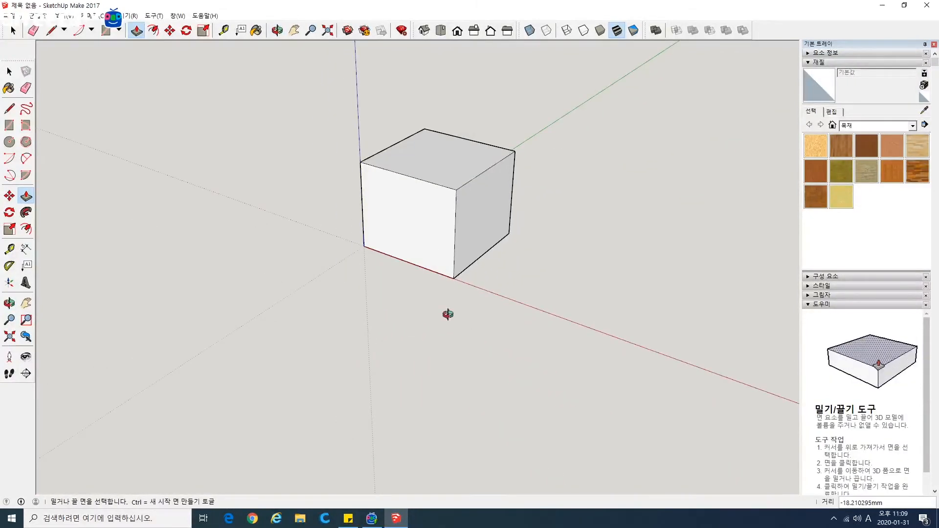
middle_drag(447, 314, 489, 321)
Select individual faces and edges of the box to examine how the ungrouped geometry selects separately
click(9, 71)
shift+middle_drag(276, 199, 274, 246)
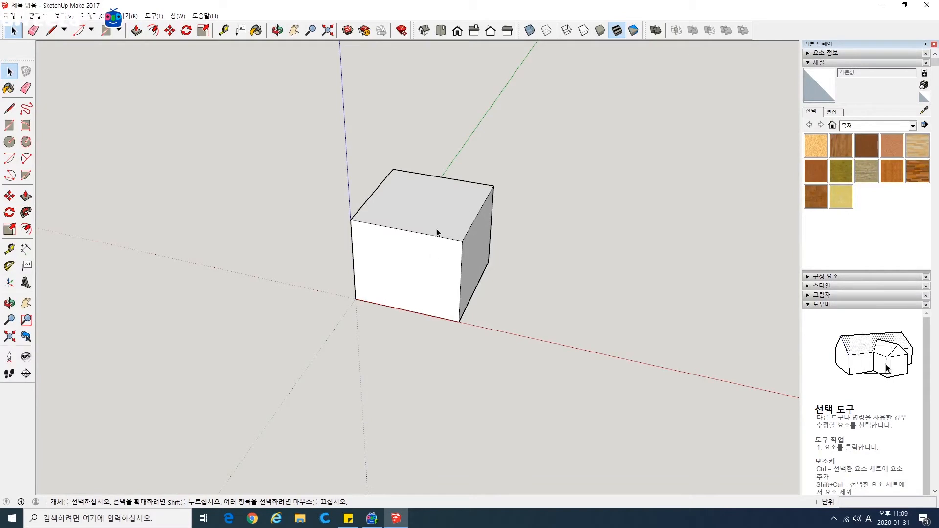
click(458, 226)
click(439, 262)
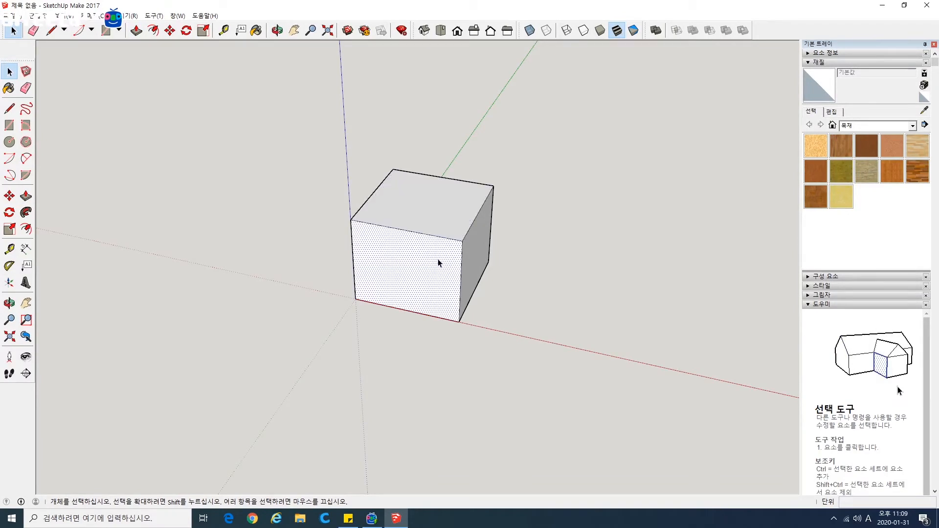
click(463, 257)
click(456, 242)
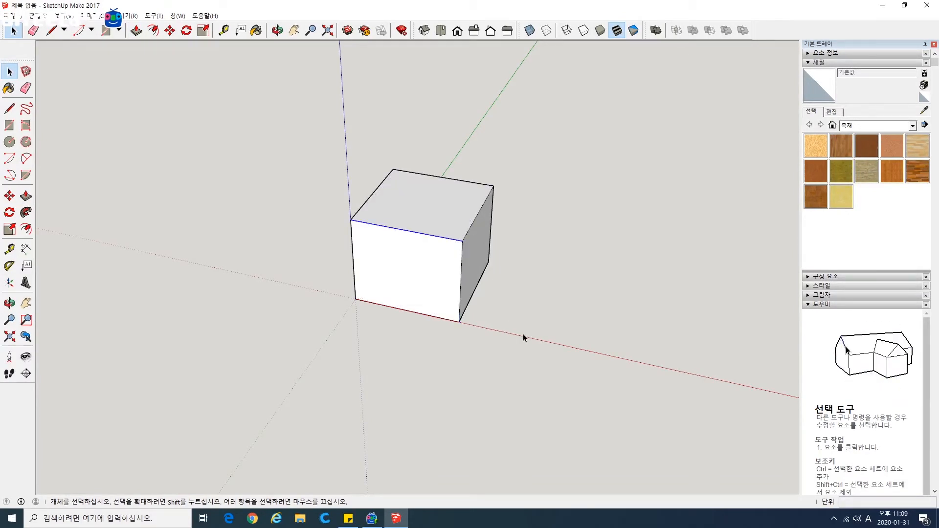
Turn the whole box into a component named 일반적인 상자 with the description 특징이 없음, replacing the selected geometry
mouse_move(551, 367)
mouse_down()
mouse_move(298, 132)
mouse_move(539, 368)
mouse_up()
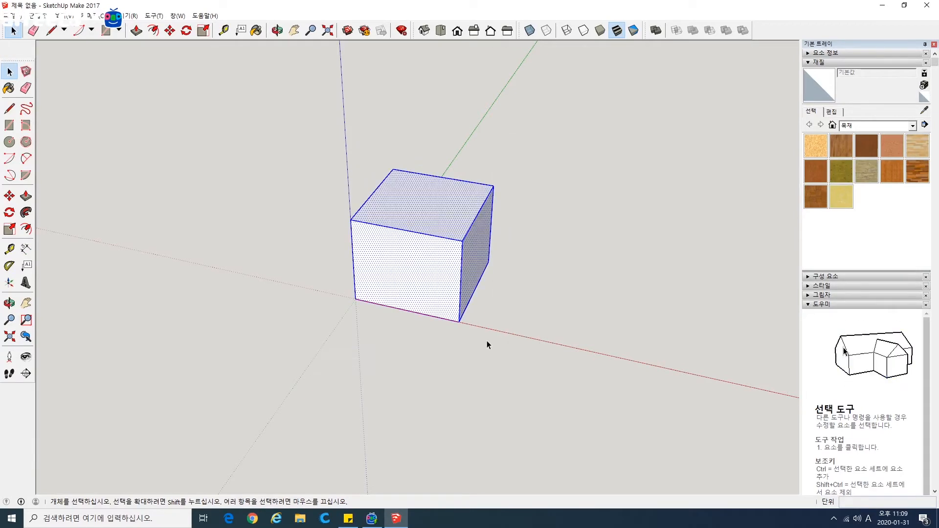
right_click(405, 256)
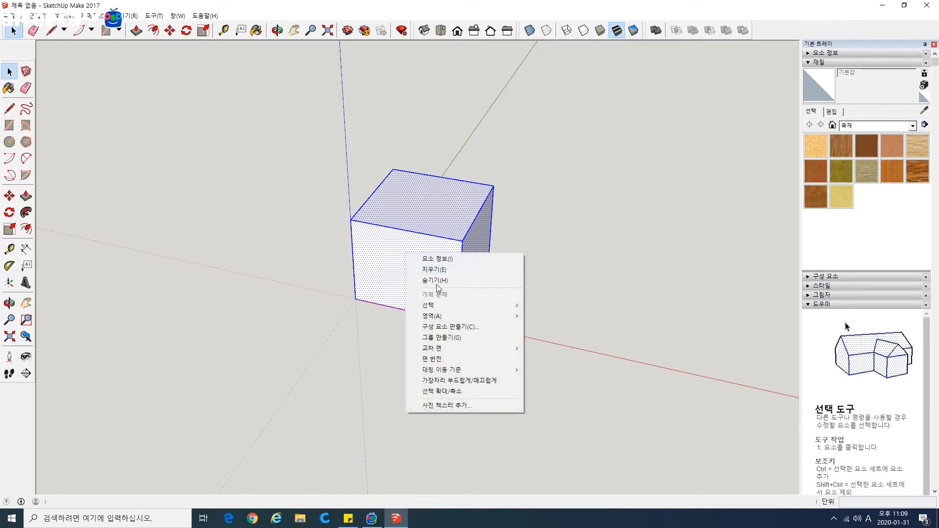
click(452, 331)
drag(465, 182, 600, 176)
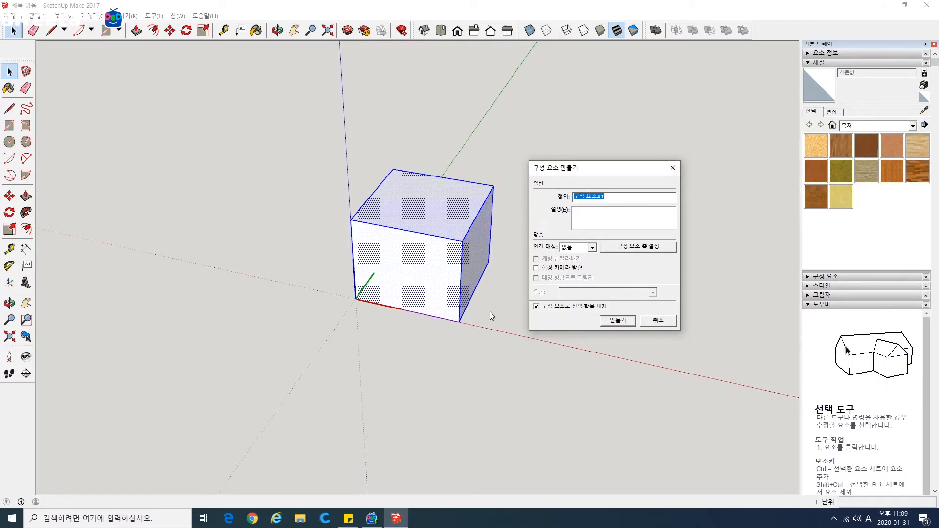
key(Hangul)
text(입방)
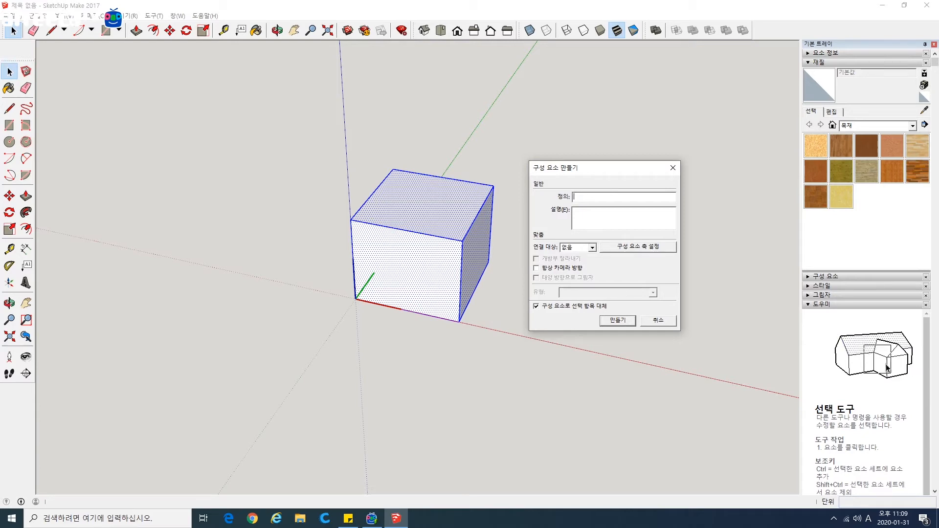
text(적인 )
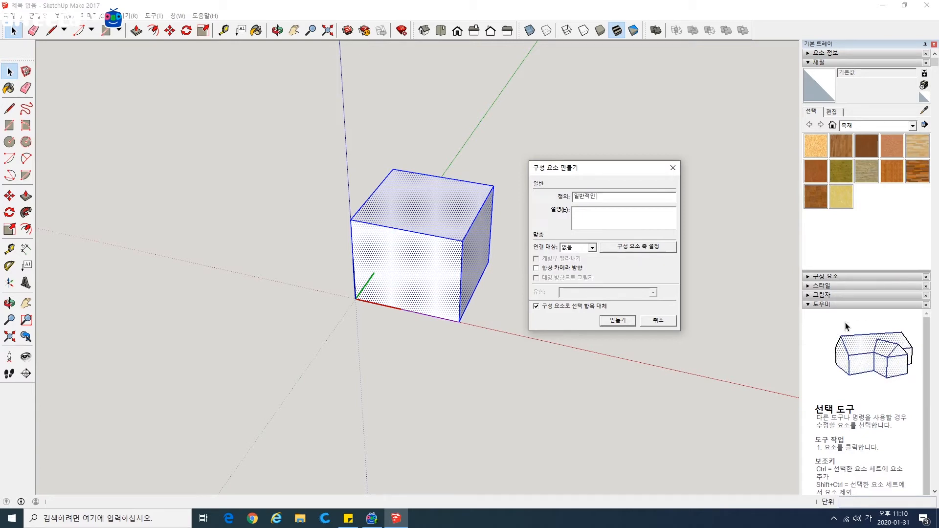
text(상자)
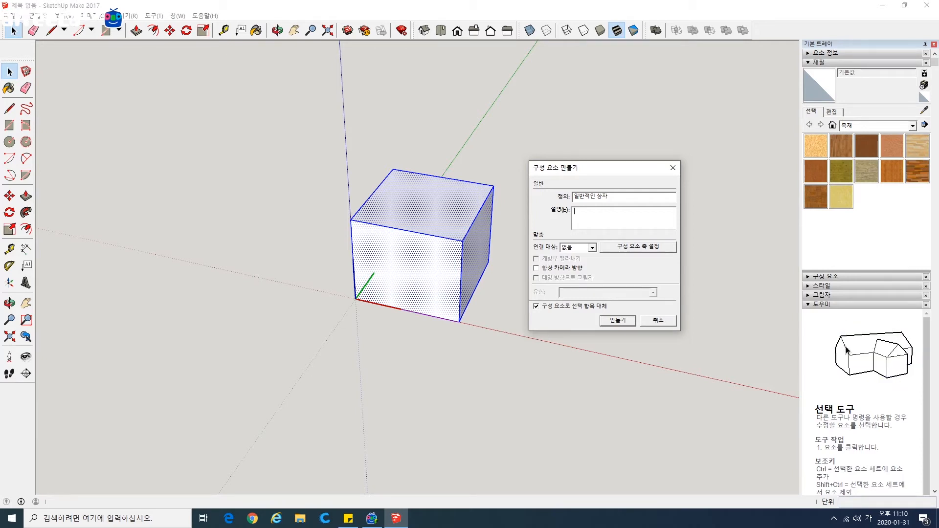
text(특징이 )
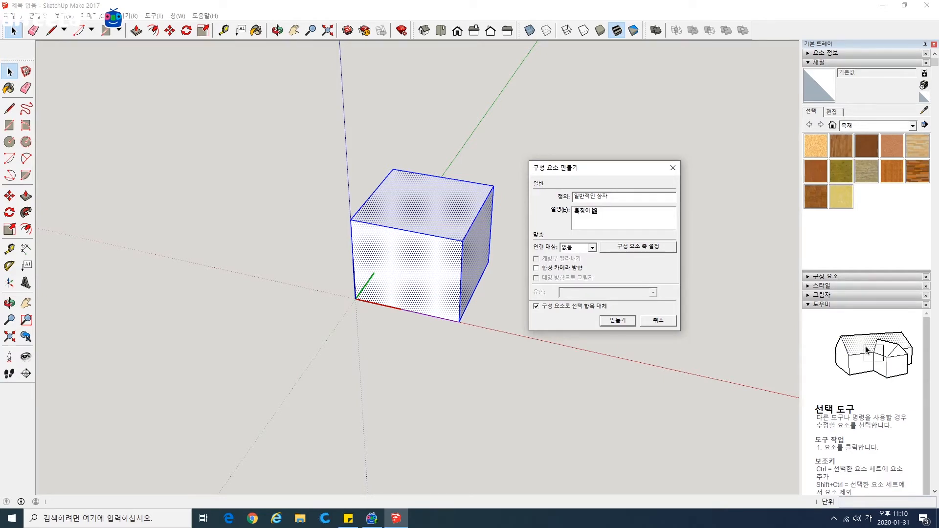
text(없음)
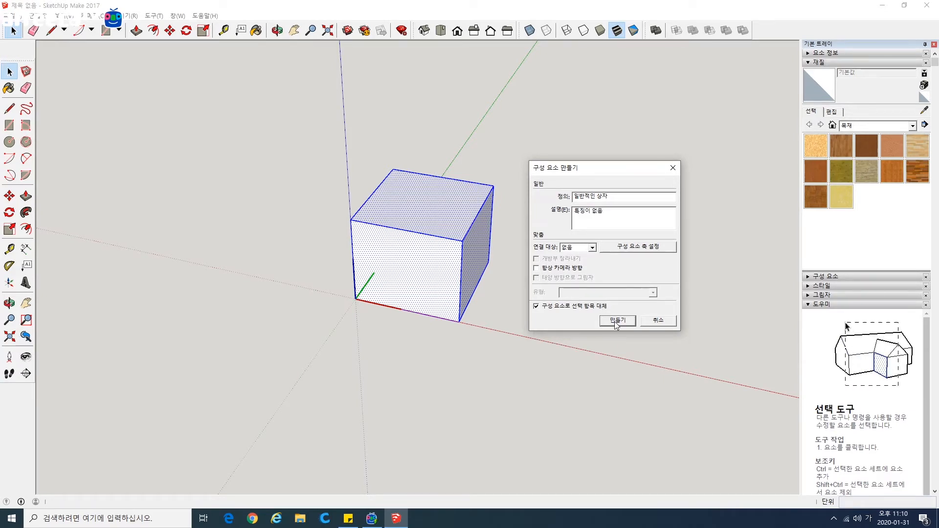
click(617, 321)
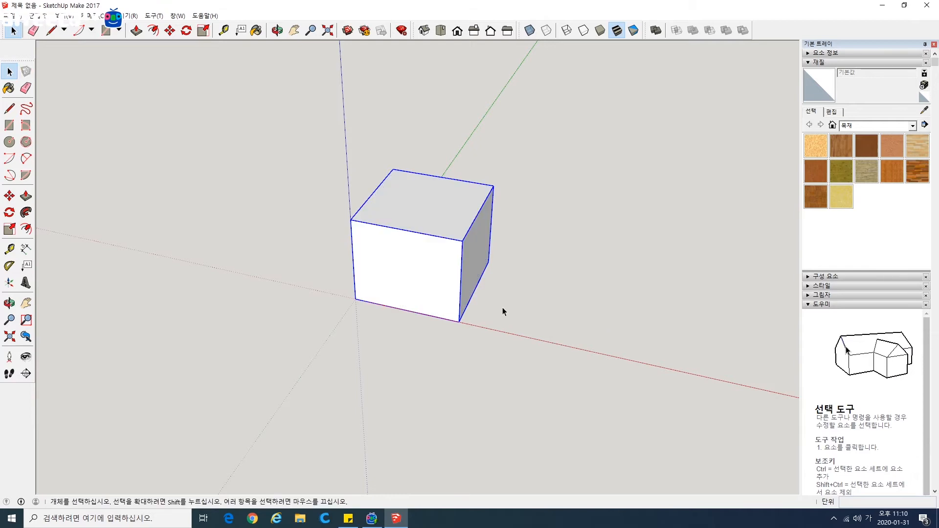
Deselect and reselect the box to examine how the component selects as a single object
click(519, 313)
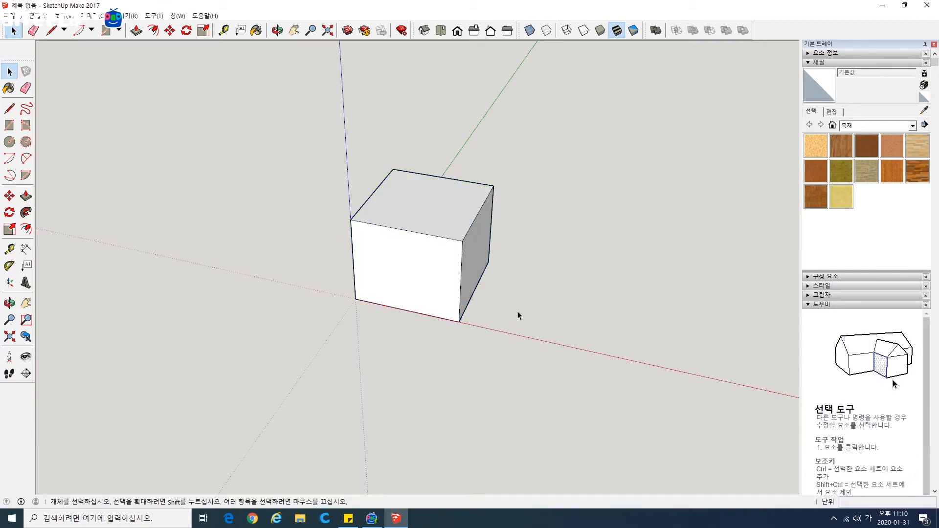
middle_drag(504, 309, 476, 307)
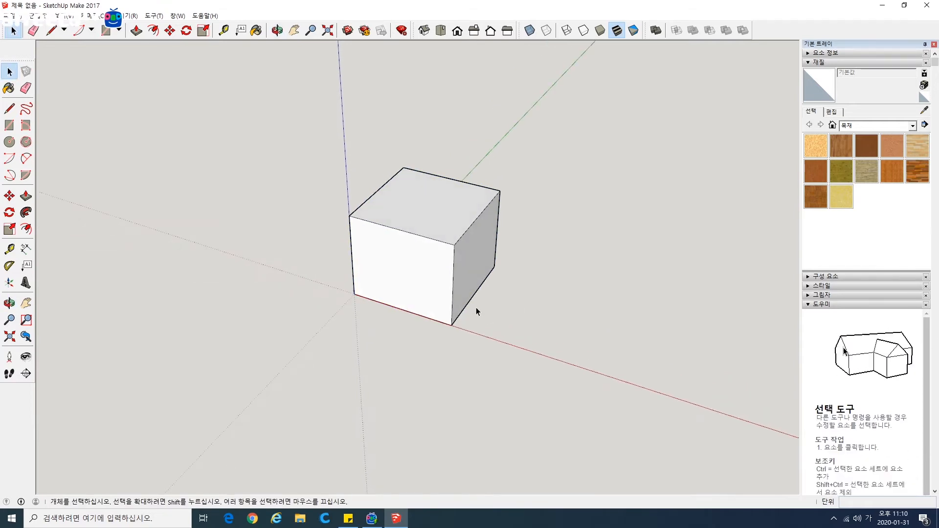
click(450, 281)
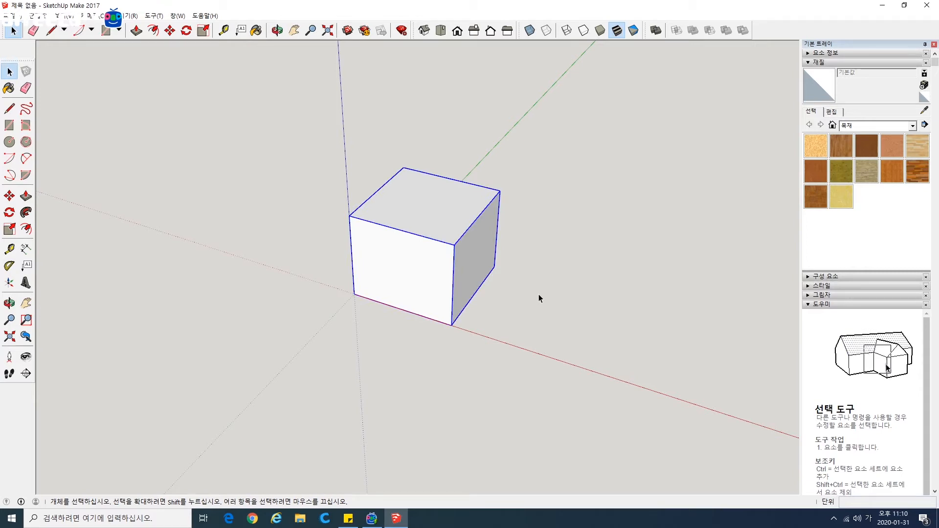
click(519, 318)
mouse_move(520, 318)
middle_down()
mouse_move(419, 319)
mouse_move(296, 291)
mouse_move(537, 308)
middle_up()
Insert a second 일반적인 상자 instance from the in-model components in front of the original box
click(812, 305)
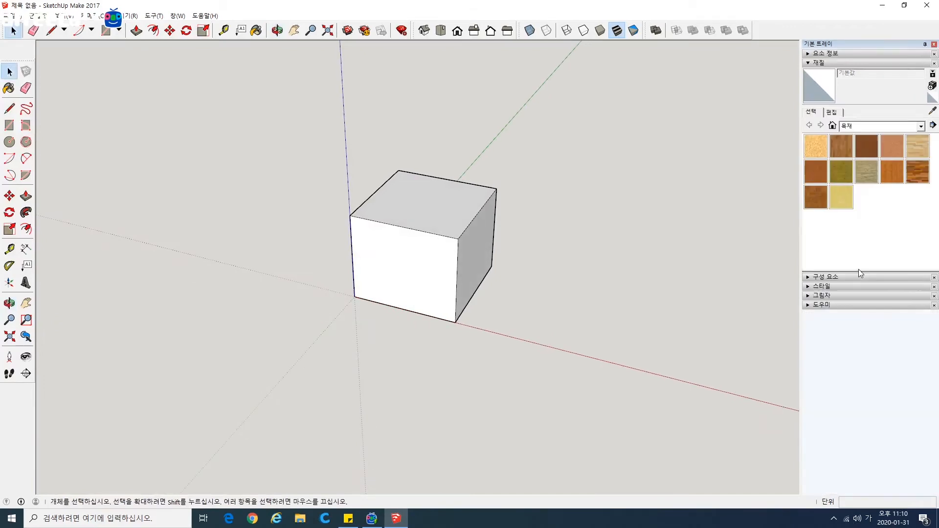
click(807, 277)
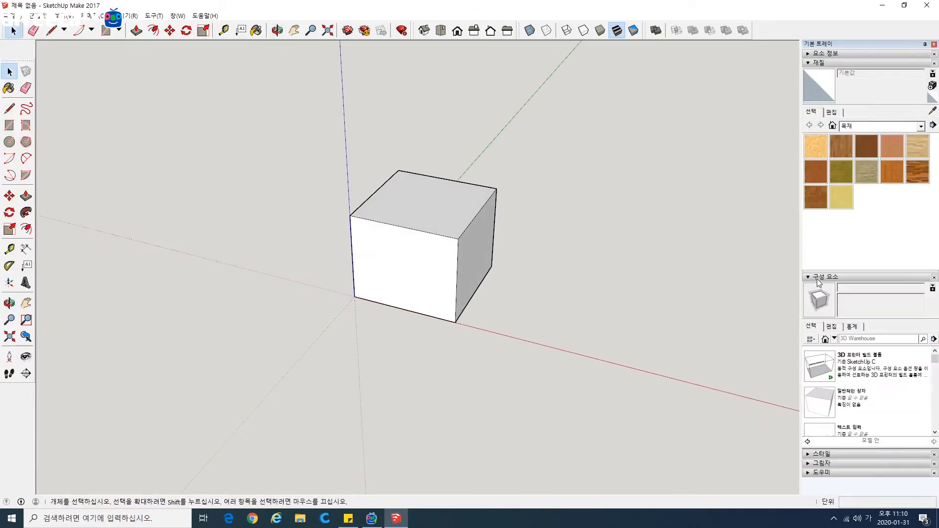
scroll(866, 399, down, 1)
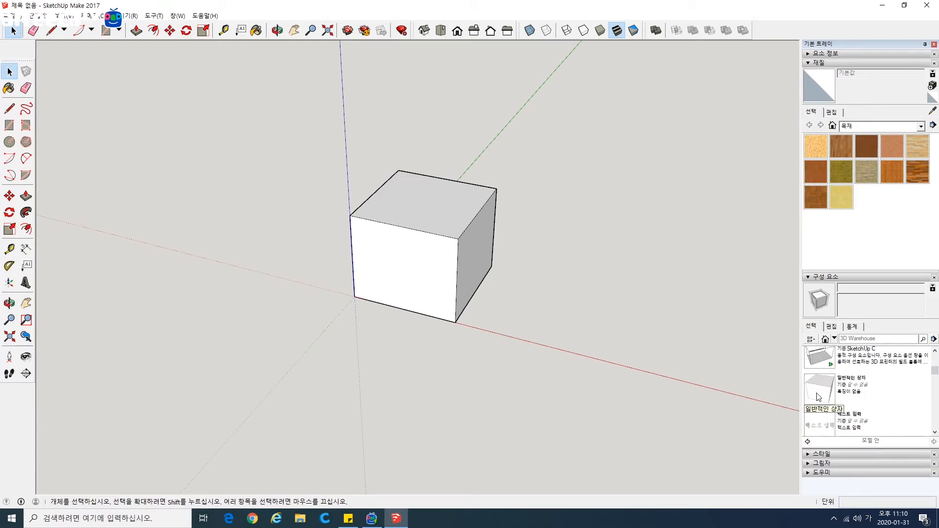
click(839, 390)
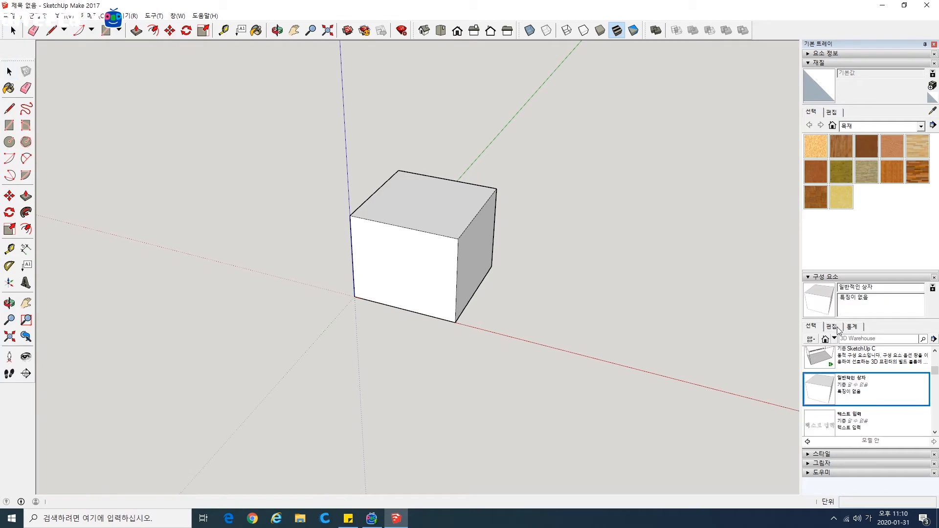
click(347, 366)
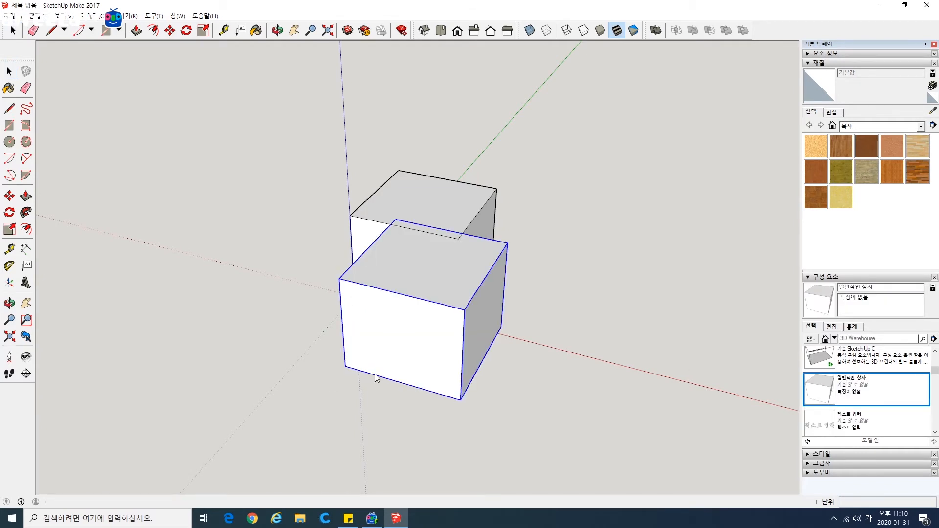
Move the inserted box about 157 mm away so that it overlaps less of the original box in the view
click(10, 196)
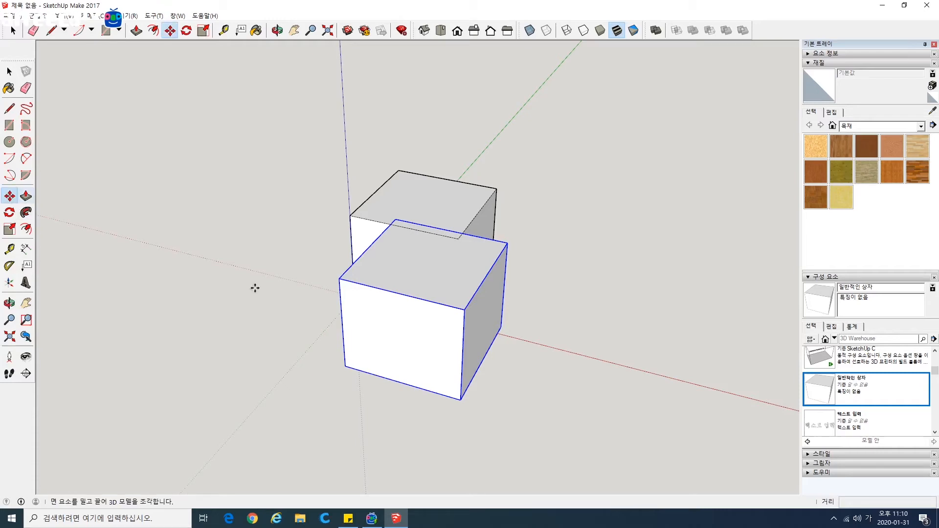
click(389, 350)
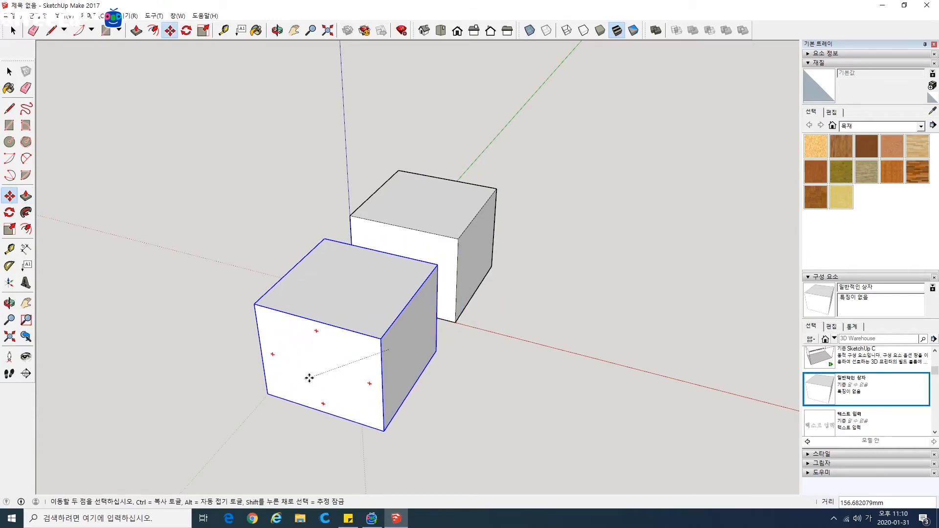
click(309, 378)
key(space)
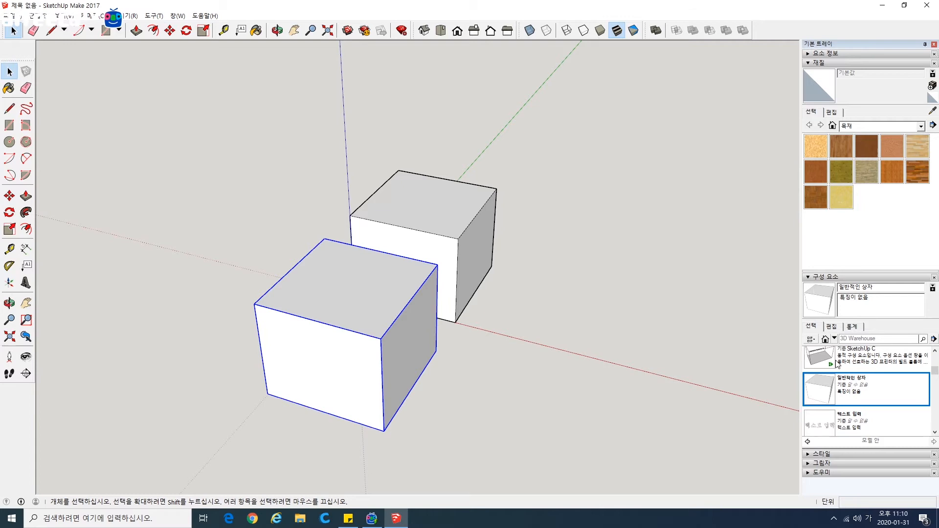
Place a 3D 프린터 빌드 볼륨 component beside the two boxes and delete it
scroll(868, 392, up, 1)
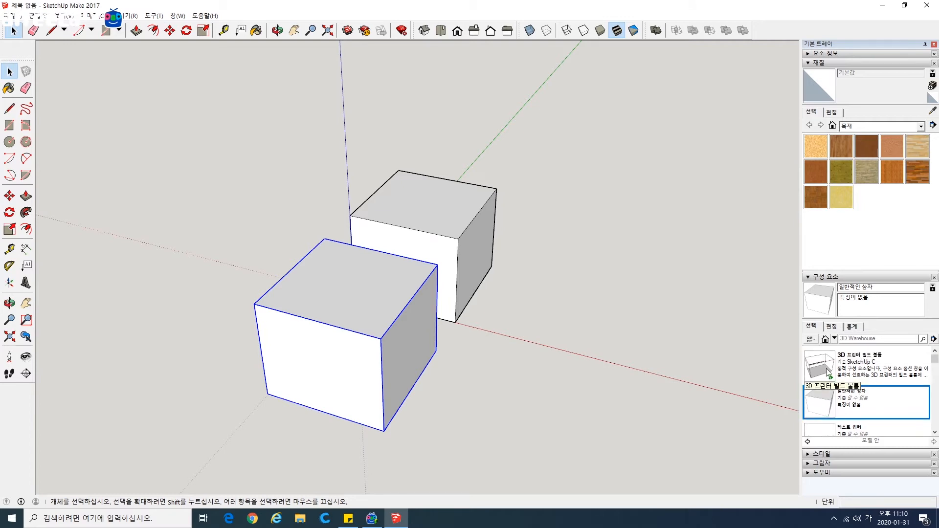
click(853, 364)
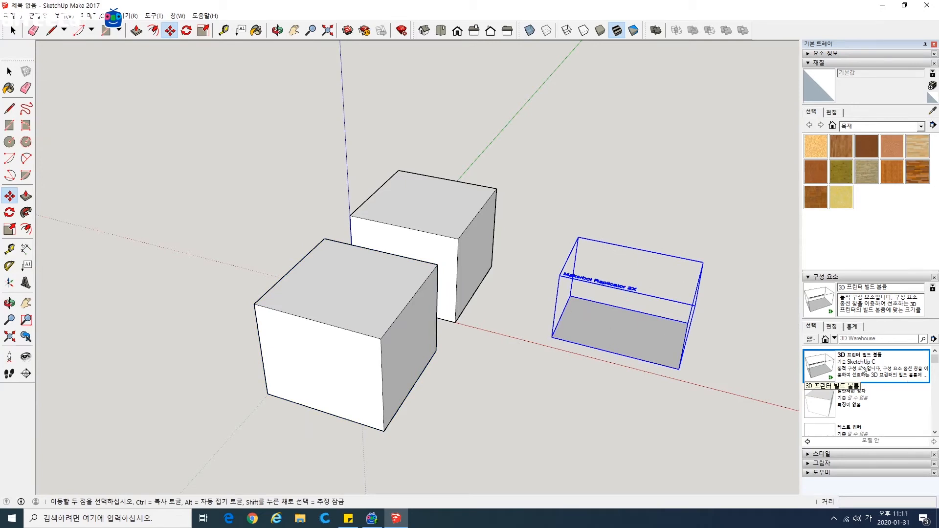
key(Delete)
scroll(745, 393, down, 1)
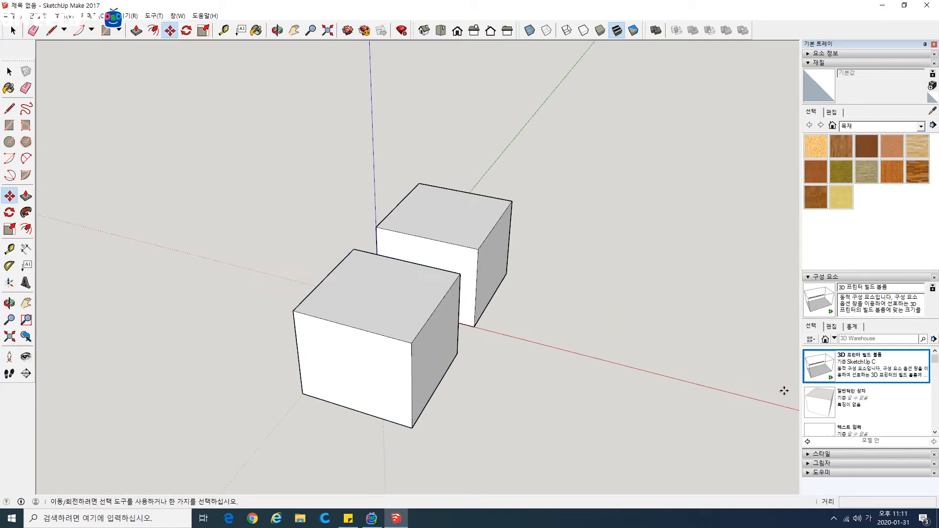
scroll(848, 395, down, 1)
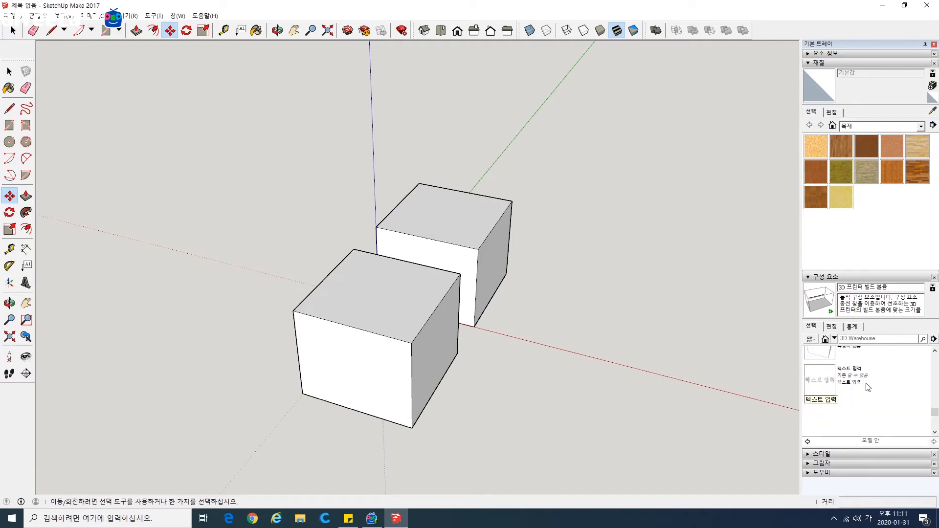
scroll(848, 394, up, 2)
Place two more 일반적인 상자 instances in the empty area in front of the existing boxes
middle_drag(677, 375, 422, 352)
key(m)
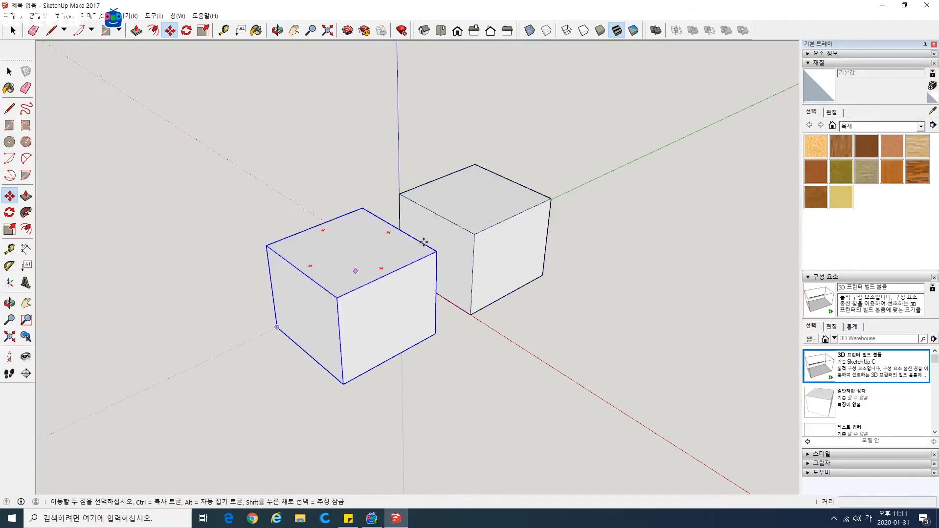
click(835, 406)
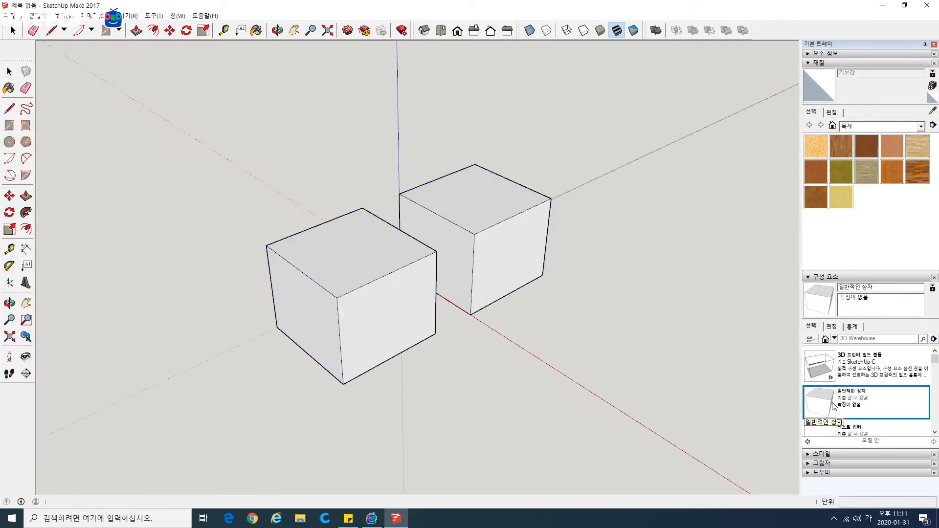
click(833, 407)
click(820, 407)
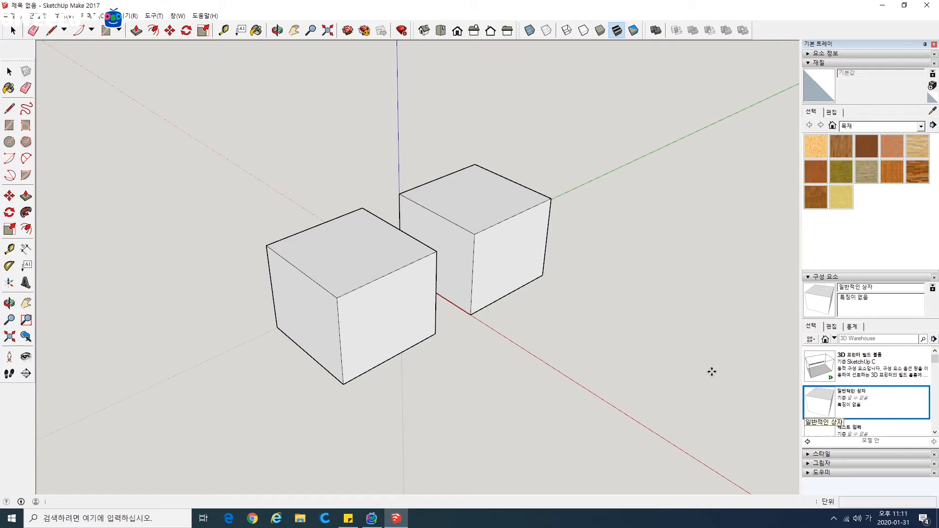
click(545, 348)
click(395, 411)
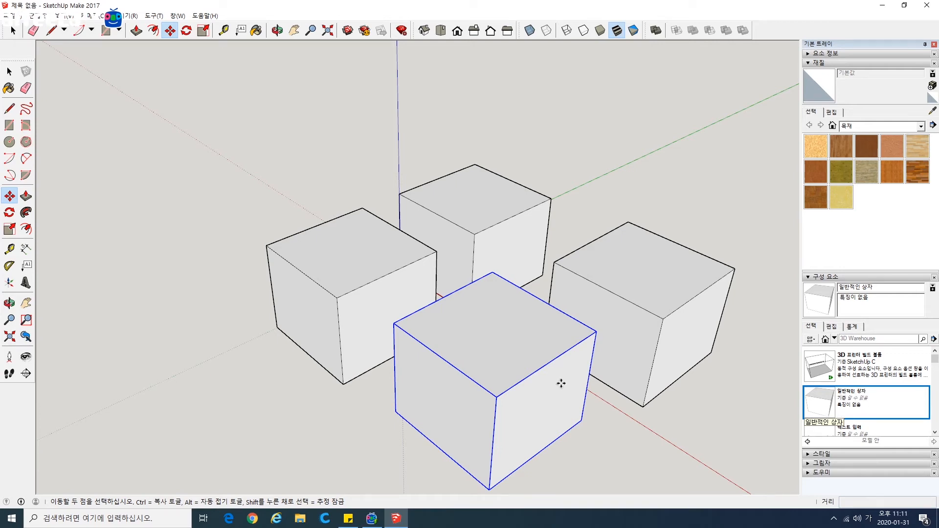
Delete the two extra 일반적인 상자 instances, keeping the original box and its first copy
key(Delete)
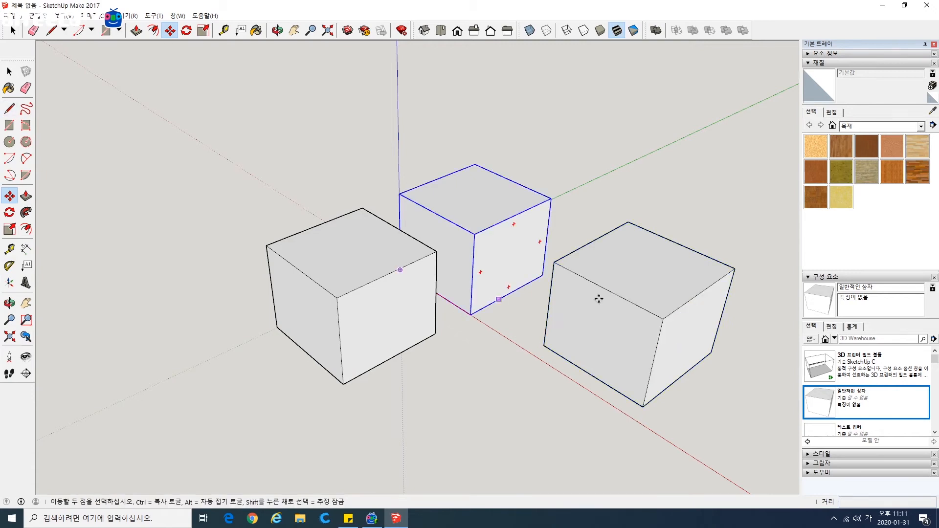
drag(635, 308, 49, 94)
click(9, 71)
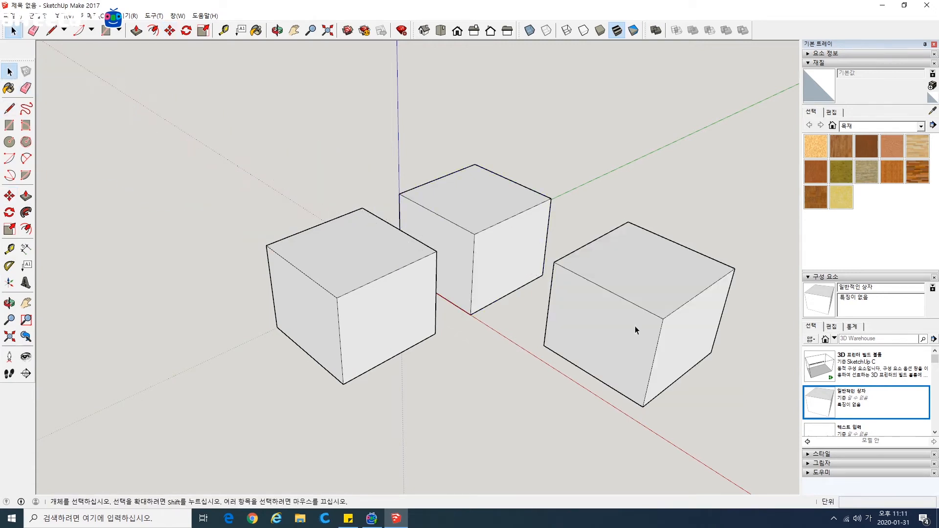
click(636, 329)
key(Delete)
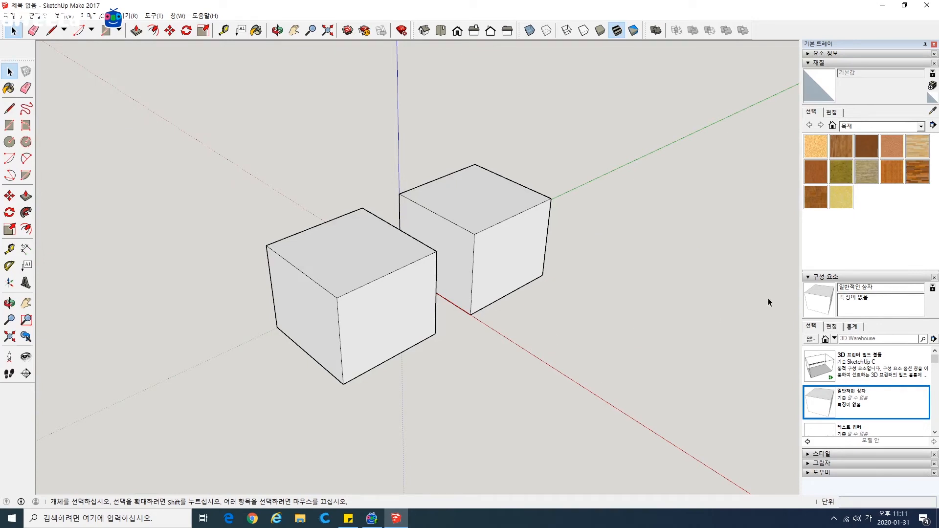
Review the edit options and statistics of the 일반적인 상자 component and return to the in-model component list
click(832, 327)
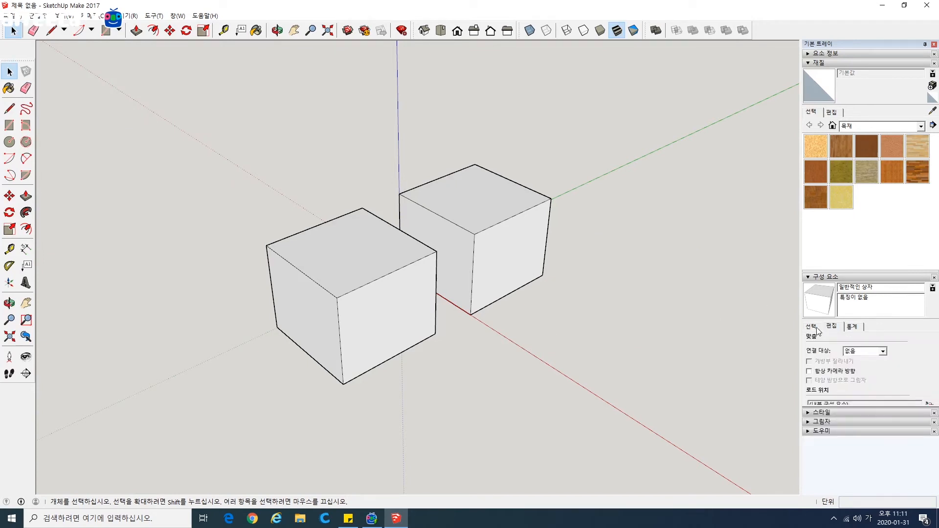
click(818, 329)
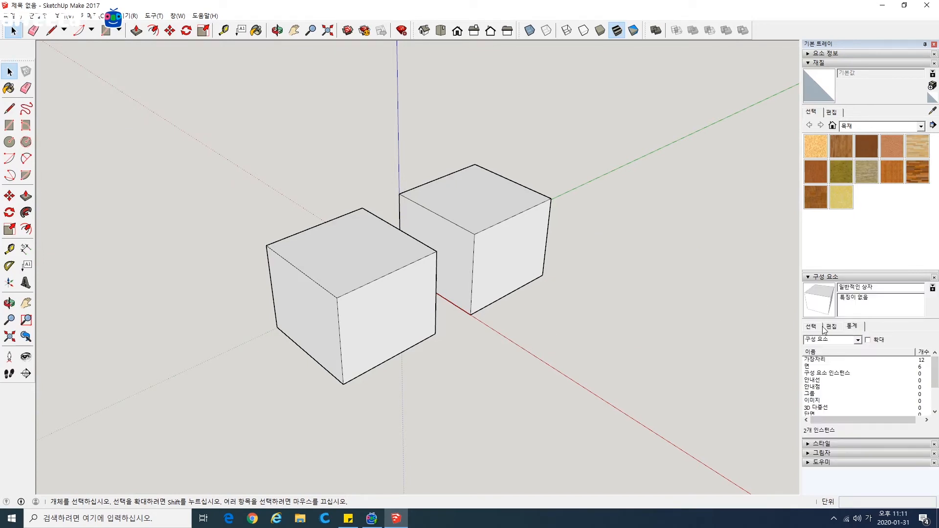
click(851, 326)
mouse_move(934, 385)
mouse_down()
mouse_move(928, 413)
mouse_move(931, 382)
mouse_up()
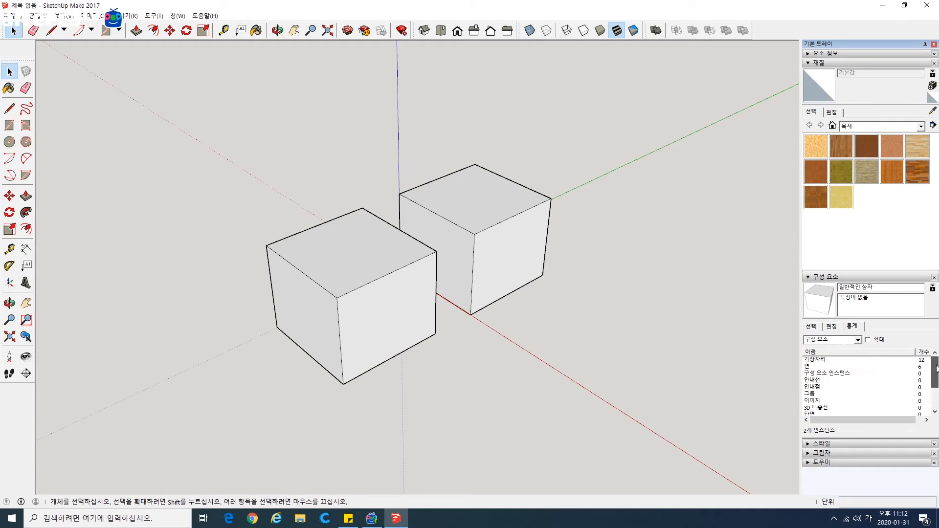
click(815, 331)
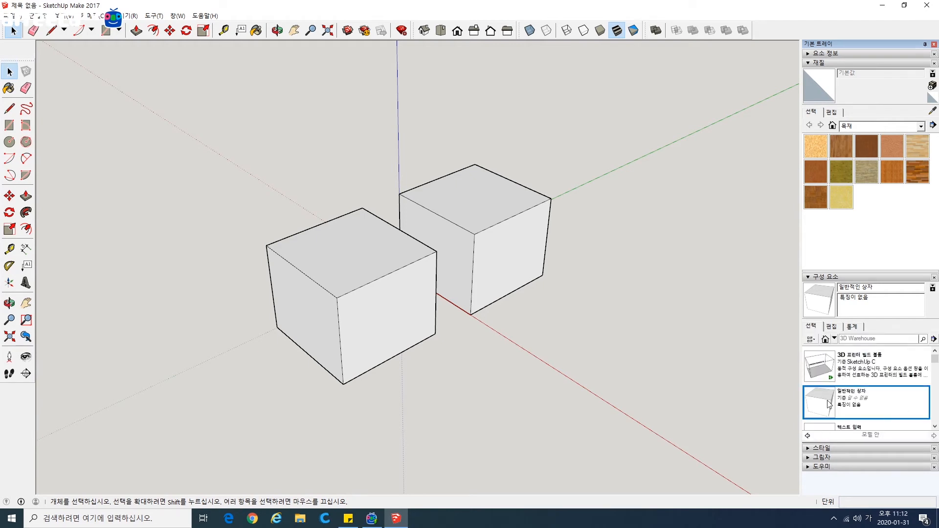
Draw a rectangle on the ground along the red axis beside the two boxes and Push/Pull it up into a third box
middle_drag(593, 325, 483, 326)
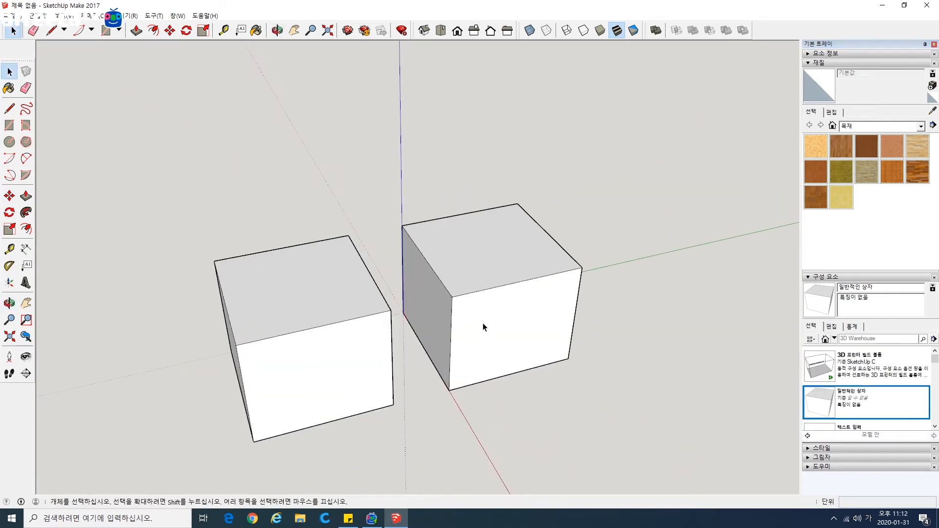
middle_drag(663, 352, 593, 345)
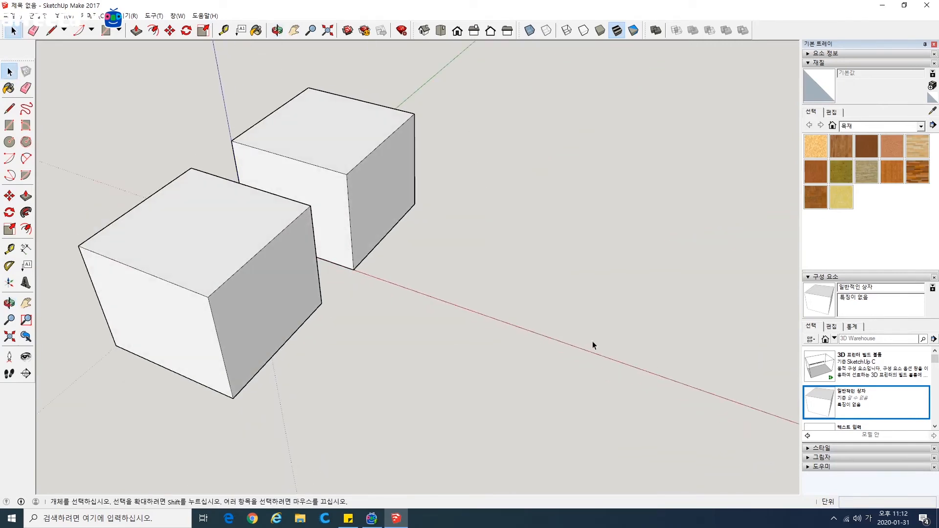
click(14, 125)
click(400, 284)
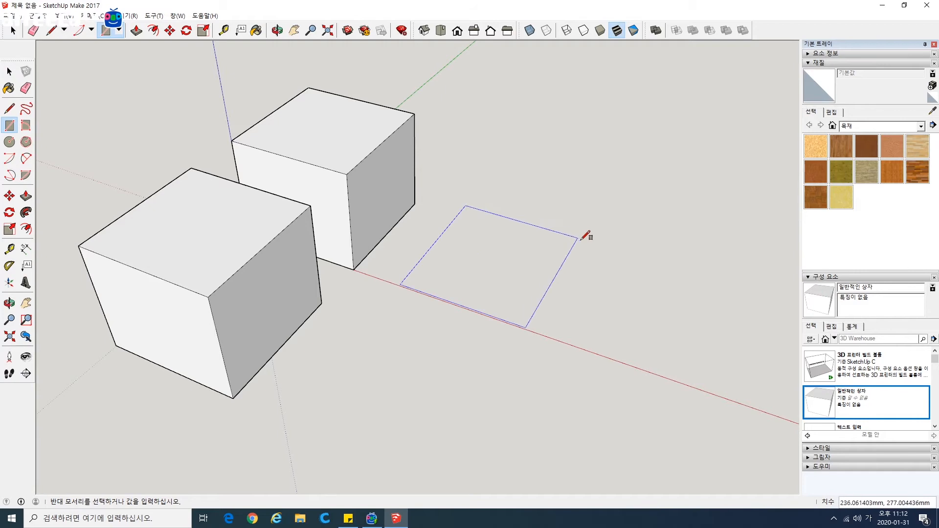
click(595, 237)
click(26, 196)
drag(463, 222, 486, 176)
Lengthen the third box slightly along the red axis by Push/Pulling its outer end face
key(o)
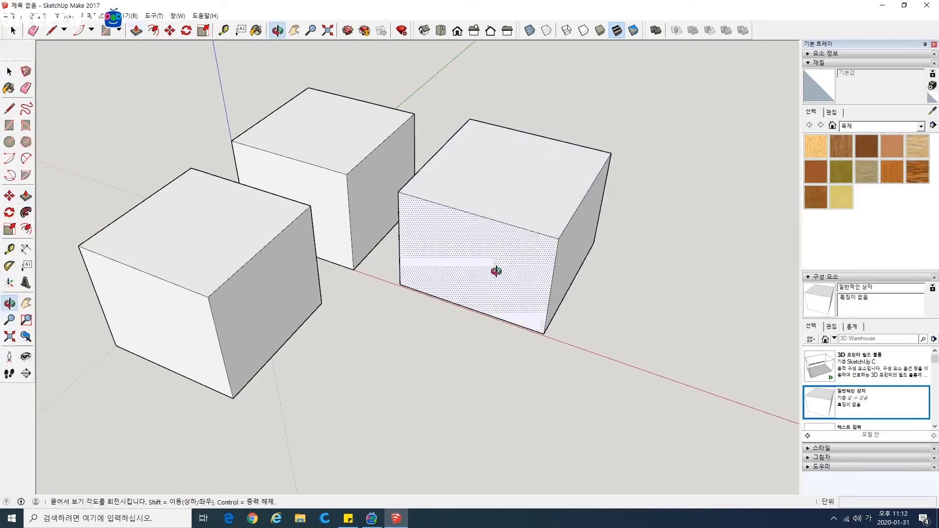
drag(496, 271, 409, 289)
key(p)
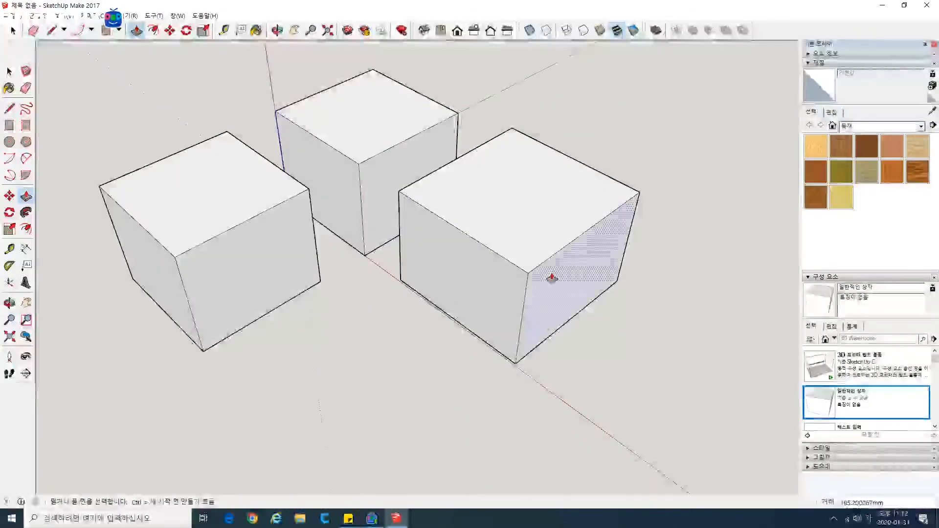
drag(551, 278, 374, 325)
drag(375, 324, 534, 317)
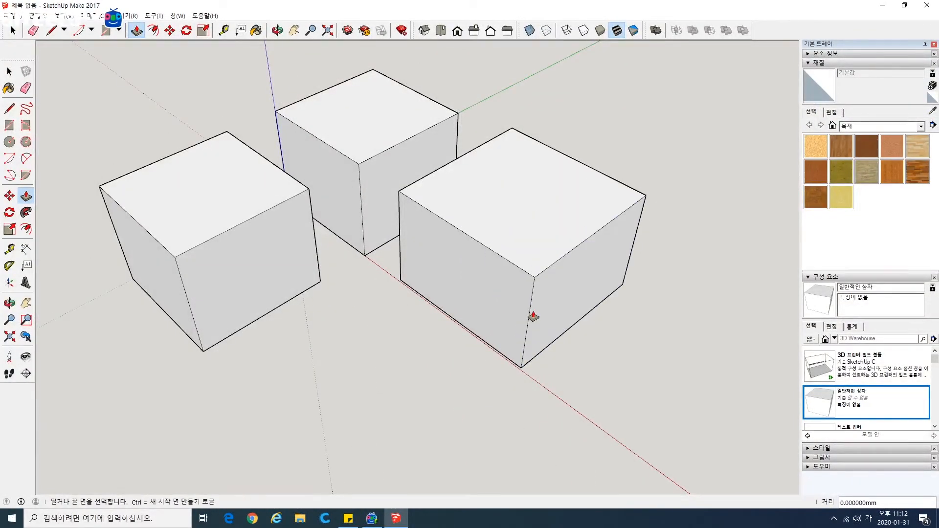
Turn all the geometry of the third box into a group
click(5, 71)
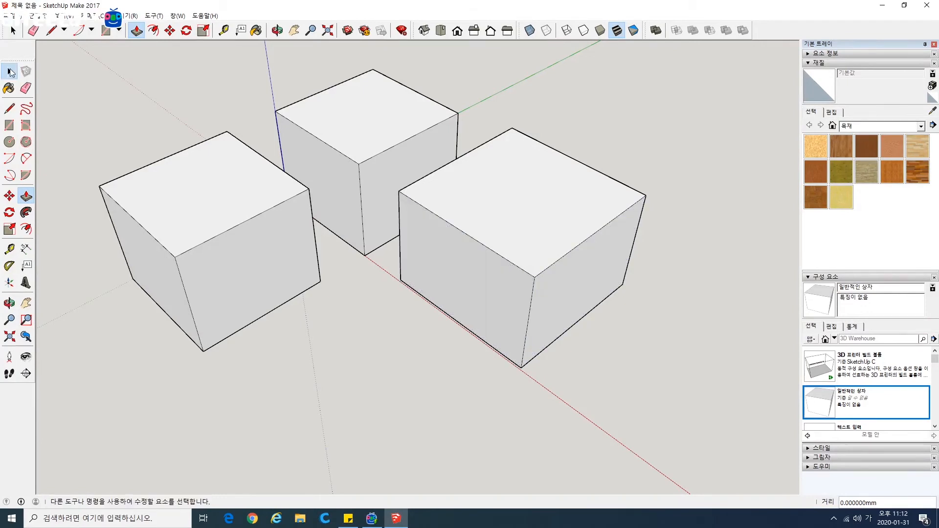
middle_drag(342, 252, 366, 244)
triple_click(431, 250)
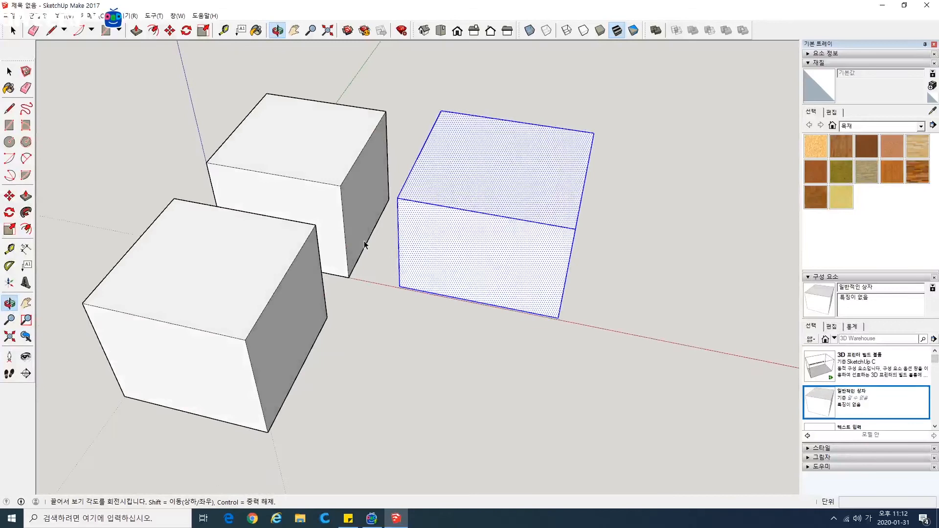
right_click(447, 244)
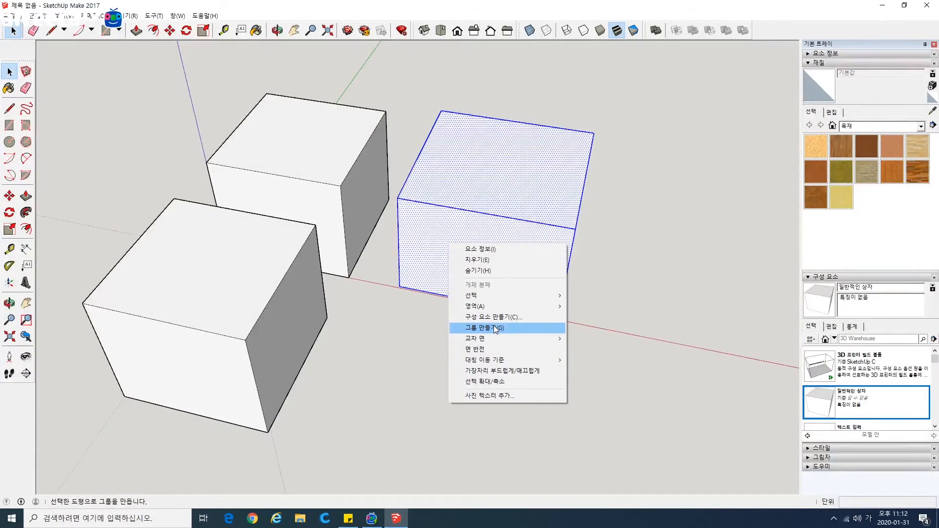
click(494, 324)
click(478, 342)
middle_drag(478, 342, 364, 298)
Copy the grouped box about 334 mm forward with the Move tool, placing the copy in front of it, and deselect it
click(434, 280)
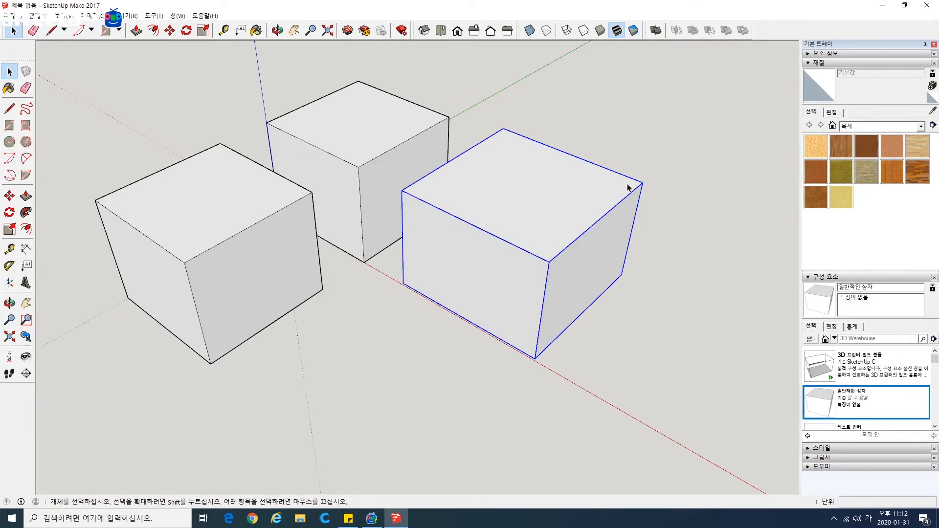
click(12, 198)
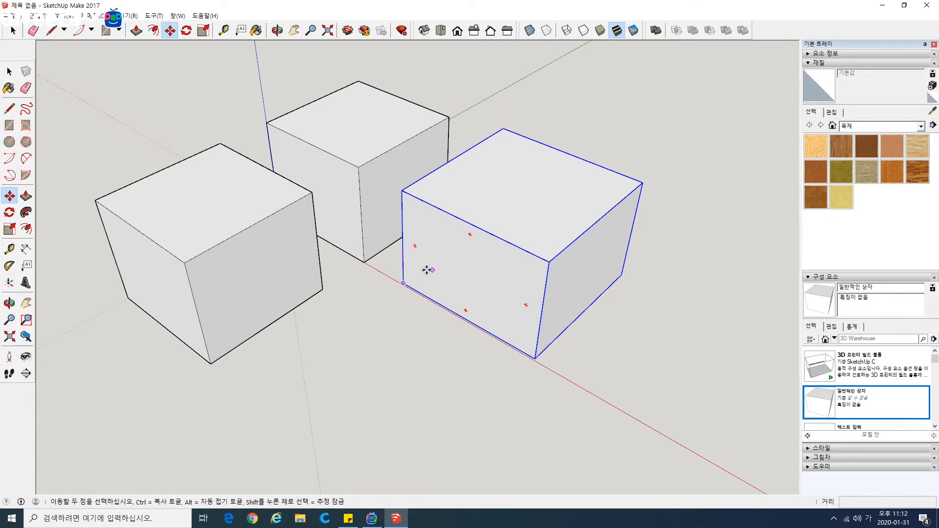
key(ctrl)
click(431, 292)
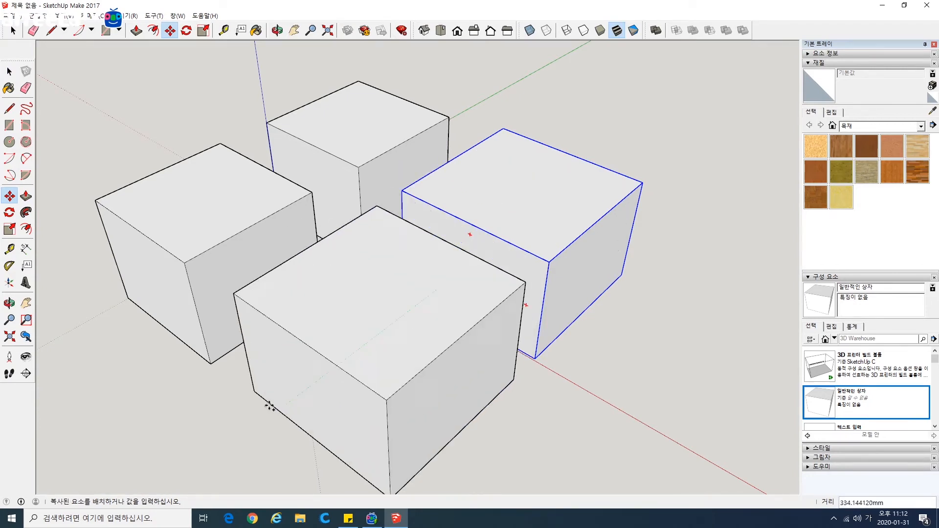
click(267, 406)
middle_drag(262, 404, 361, 338)
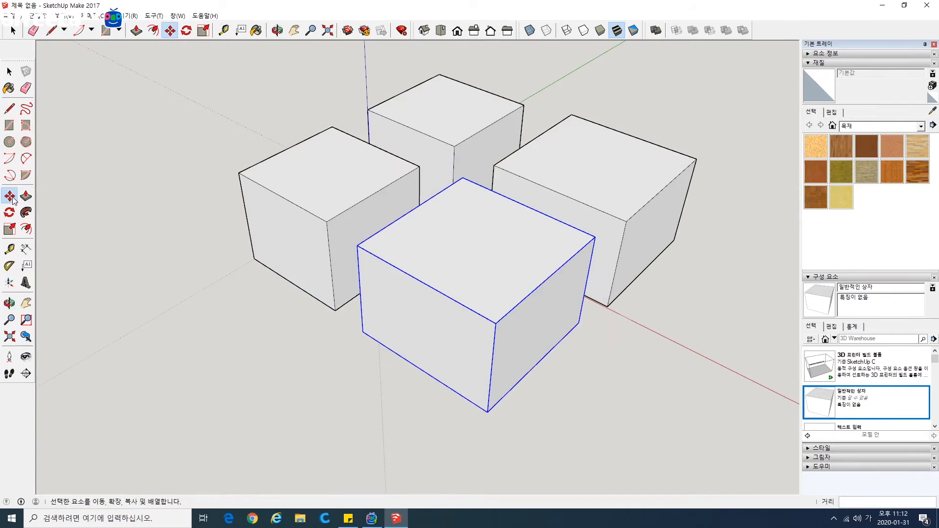
click(9, 71)
click(229, 356)
Open the rear grouped box for editing and draw a circle on its top face
middle_drag(228, 356, 470, 377)
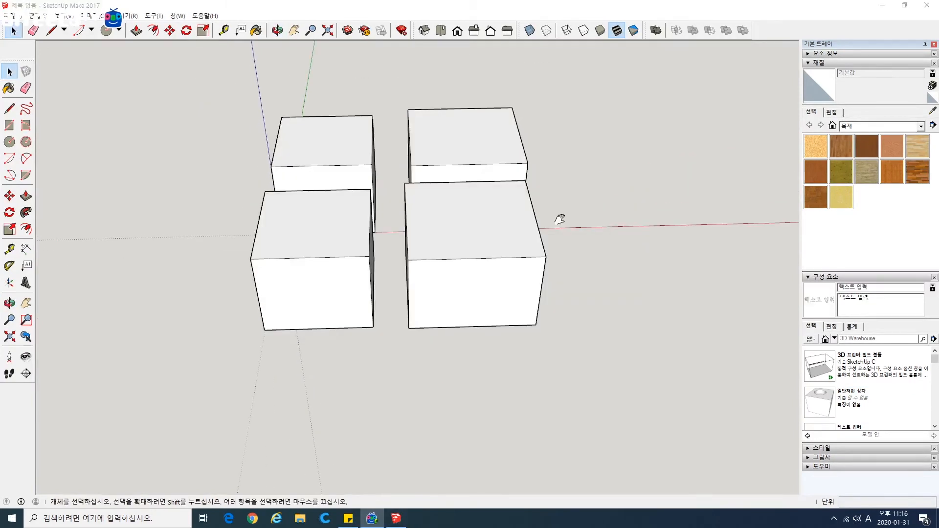
middle_drag(559, 218, 437, 242)
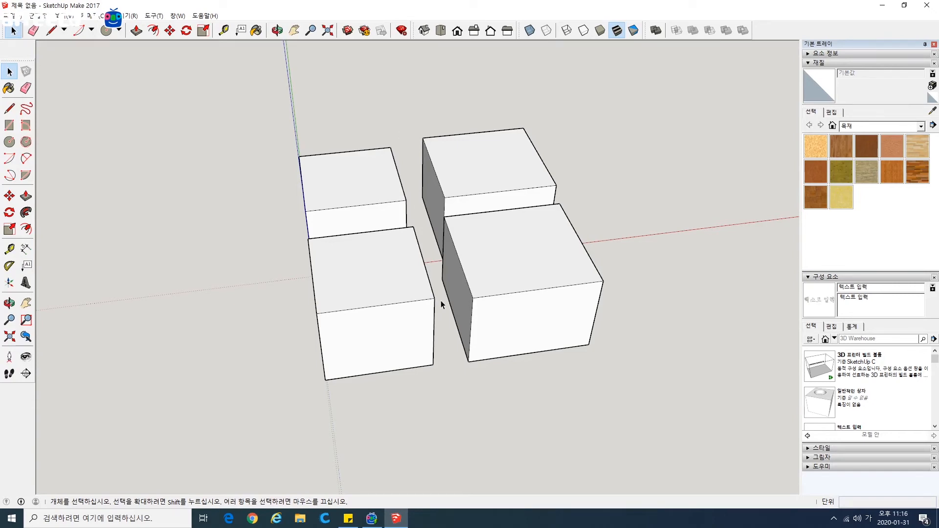
middle_drag(441, 300, 494, 203)
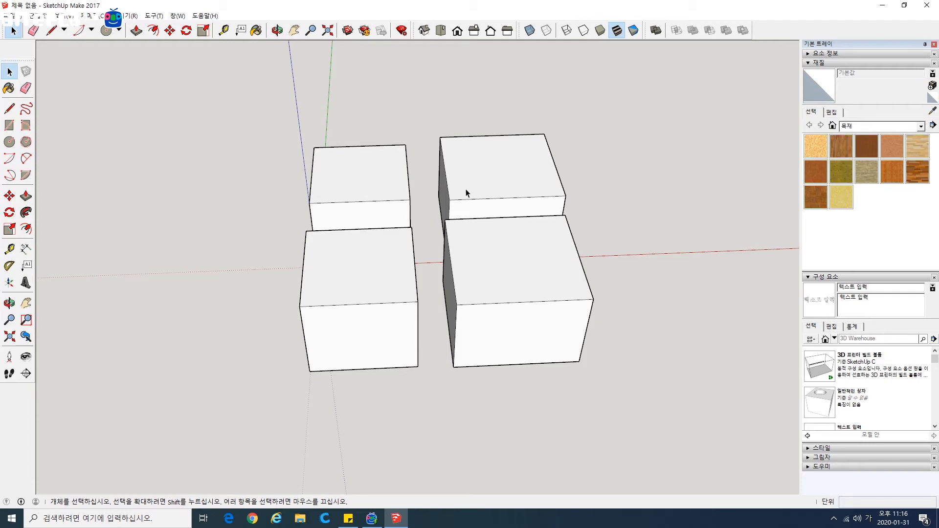
double_click(500, 186)
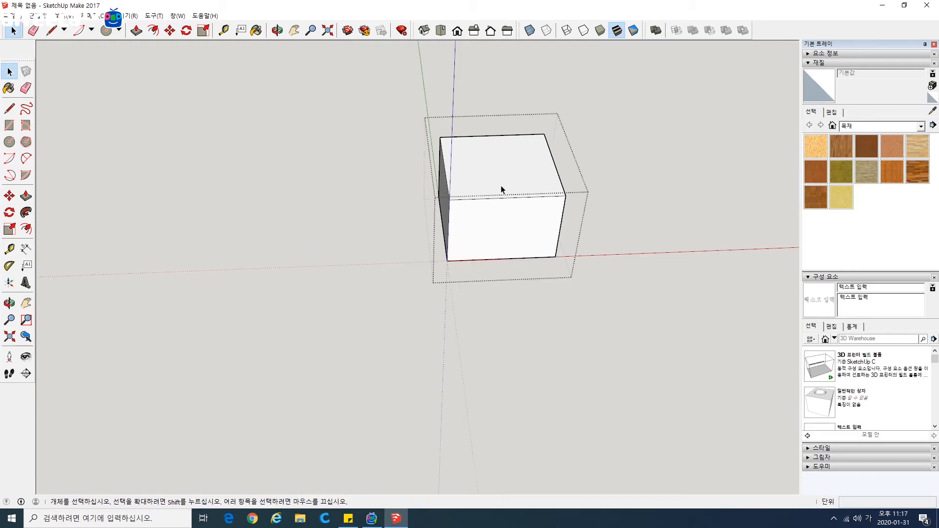
middle_drag(512, 205, 474, 268)
scroll(461, 255, up, 3)
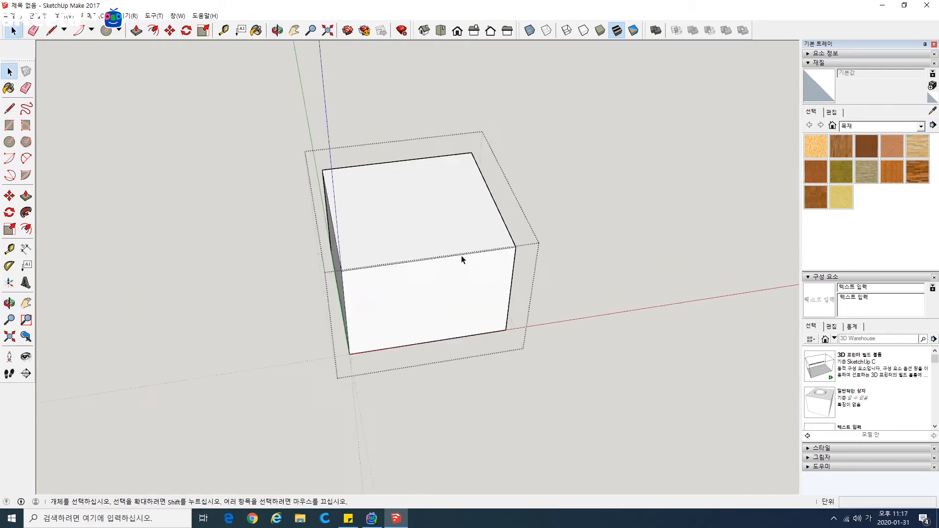
key(c)
click(402, 205)
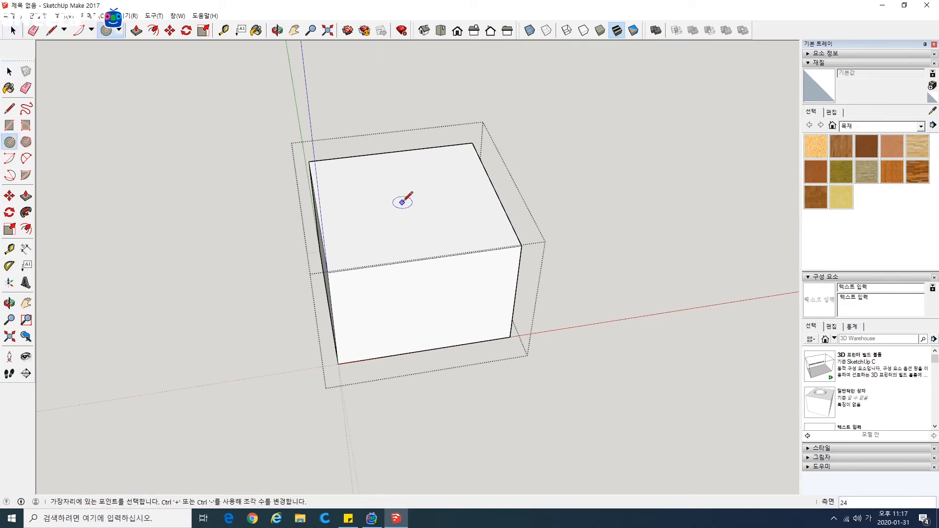
click(452, 222)
Push the circle down into the rear grouped box to form a round recess and close the group
click(26, 196)
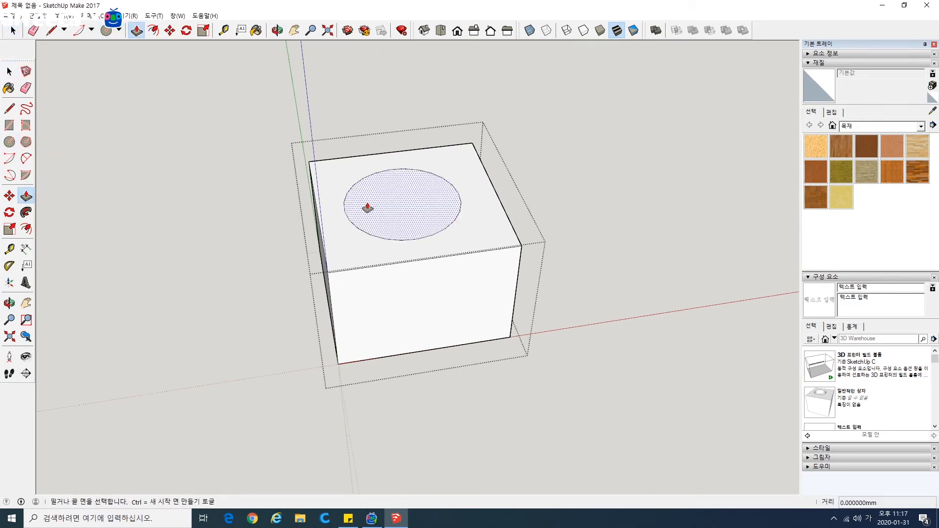
click(366, 209)
click(372, 234)
click(10, 71)
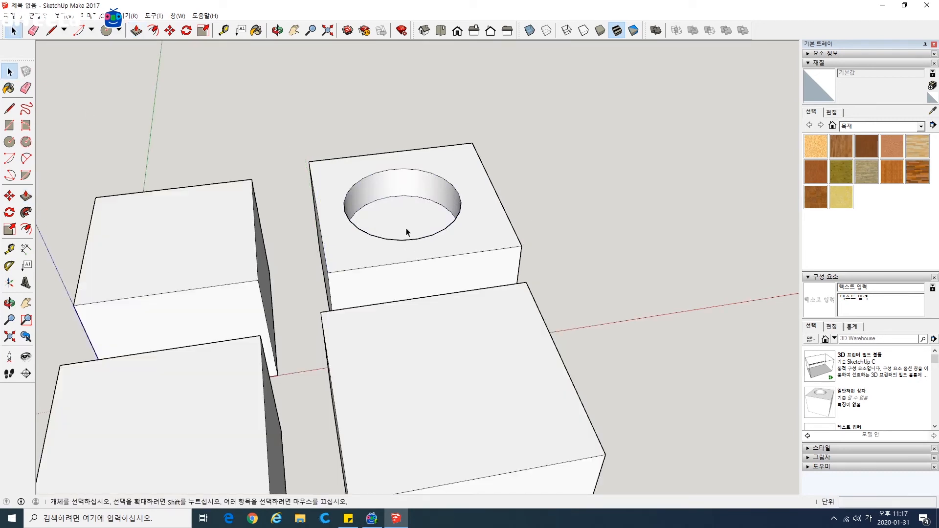
middle_drag(530, 329, 498, 288)
click(421, 190)
Open the front grouped box for editing and draw a circle of about 90.5 mm radius on its top face
click(482, 293)
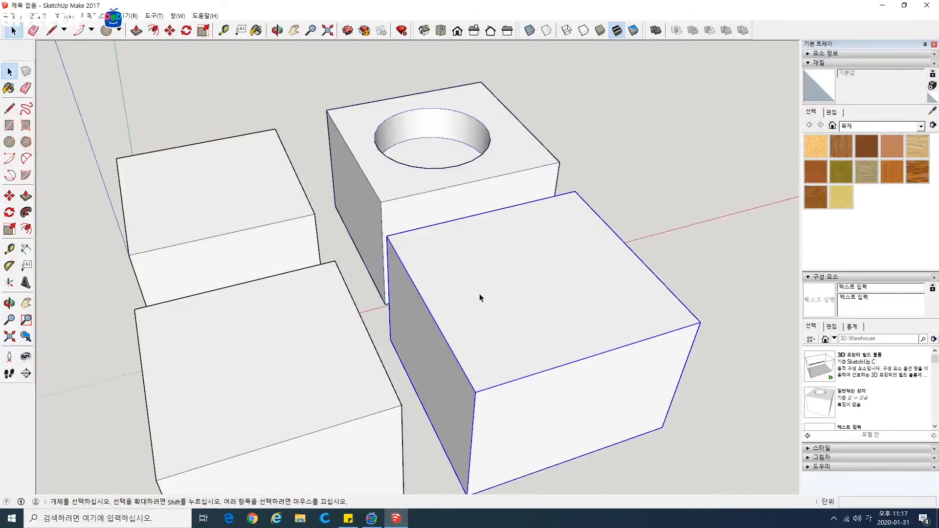
double_click(492, 284)
key(c)
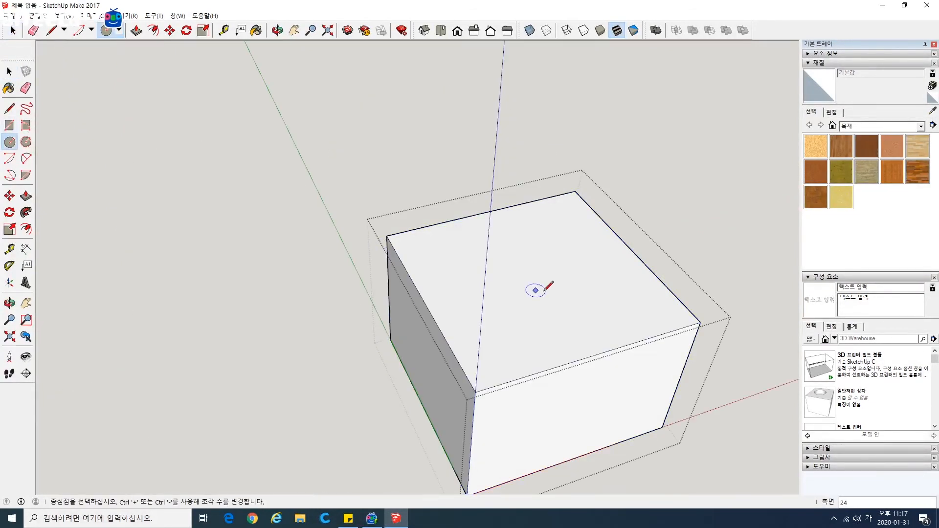
click(524, 282)
click(595, 308)
Push the front box's circle down about 35.4 mm to form a round recess and close the group
click(26, 195)
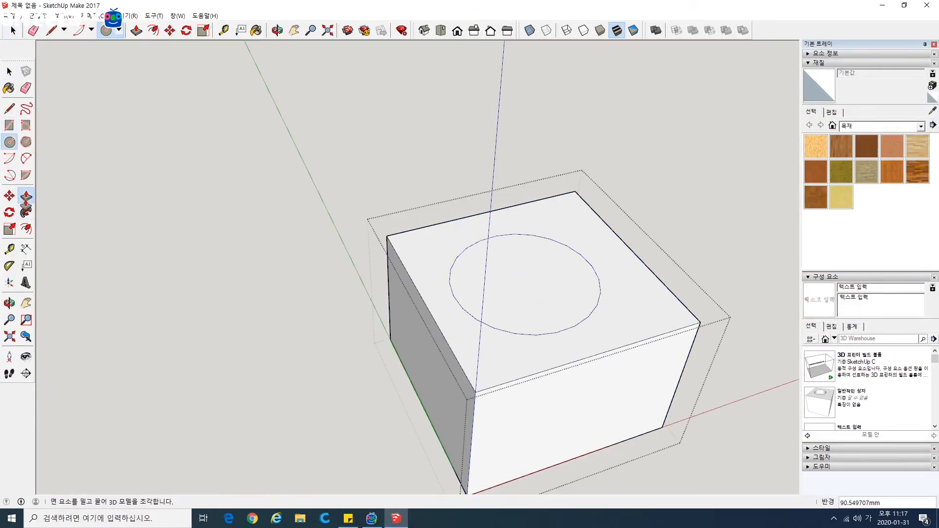
drag(514, 289, 510, 310)
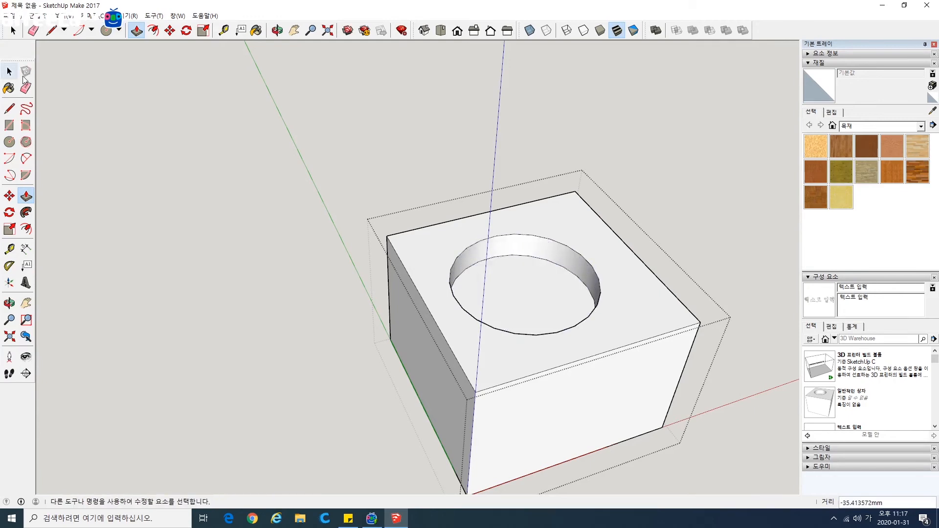
click(9, 72)
click(79, 94)
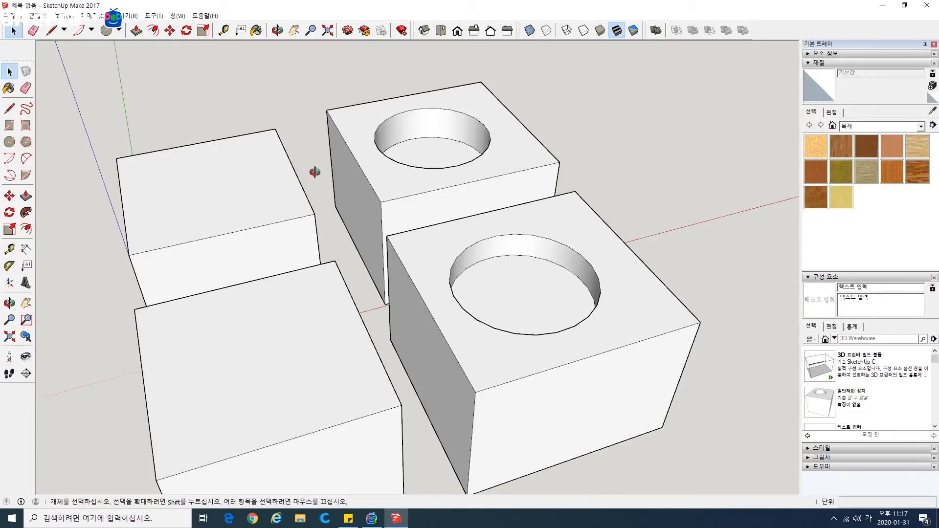
Open the 일반적인 상자 component at the origin for editing and draw a circle on its top face
scroll(318, 168, up, 3)
double_click(336, 181)
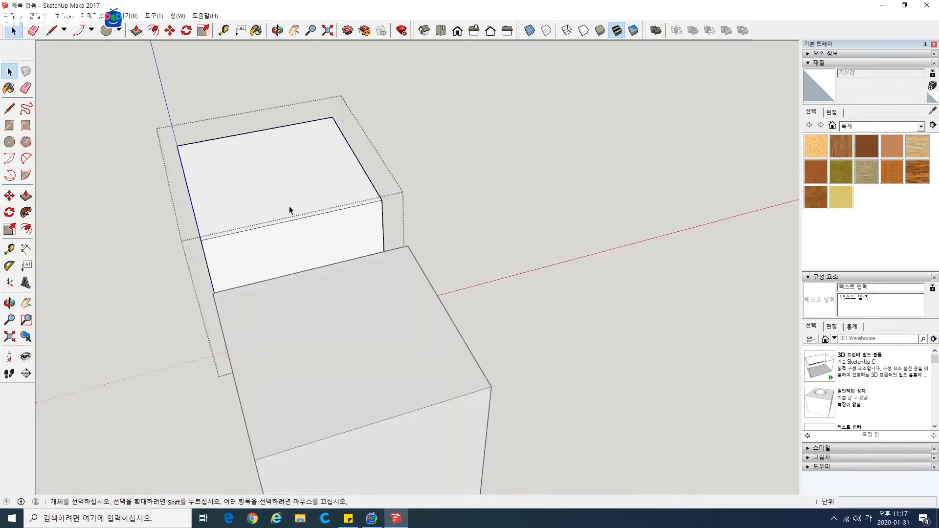
middle_drag(203, 202, 425, 228)
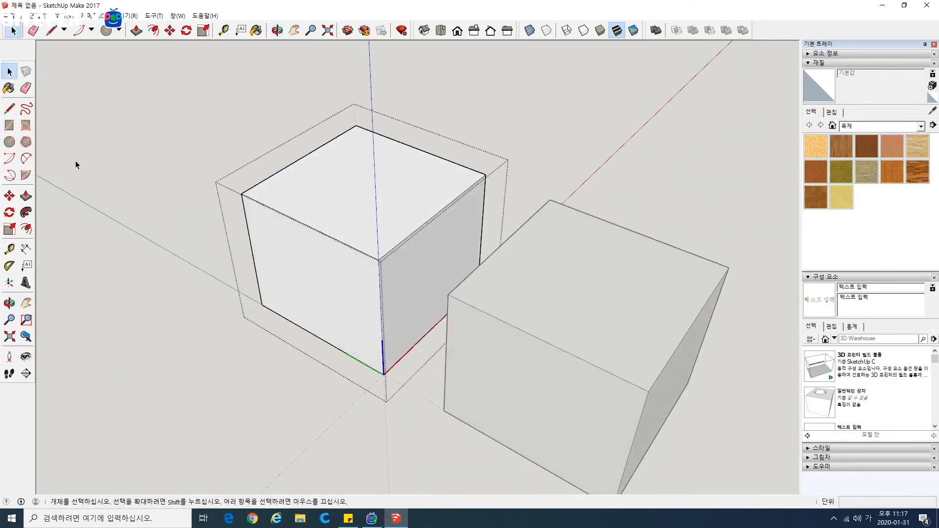
click(10, 142)
click(363, 184)
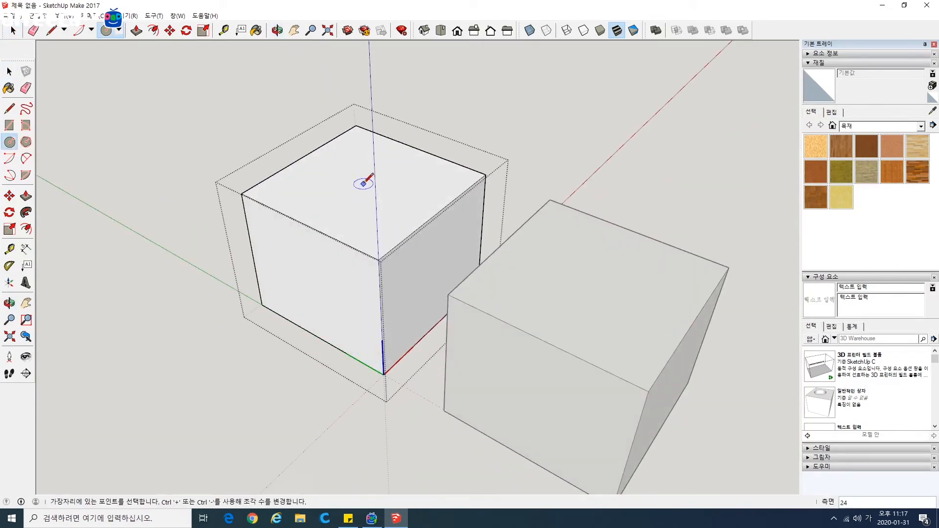
click(414, 192)
Pull the component's top circle upward into a raised cylinder and close the component
click(26, 195)
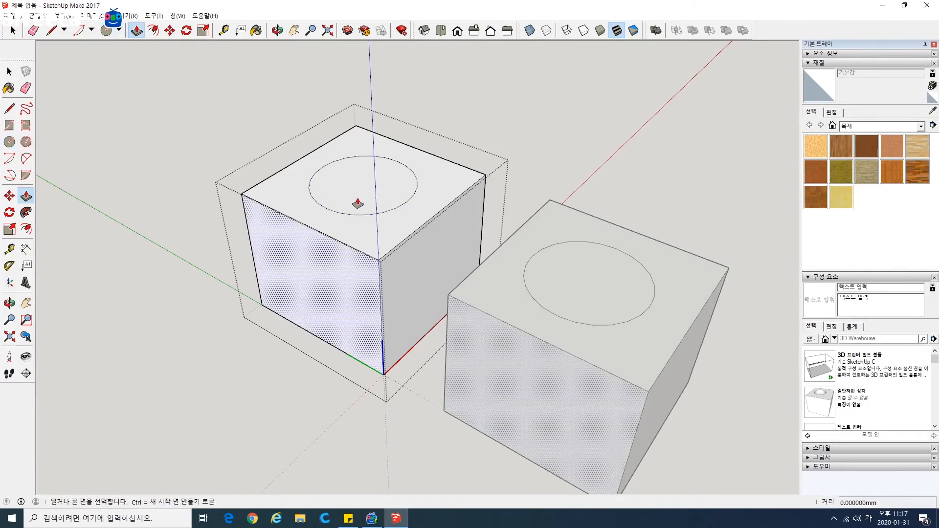
click(358, 204)
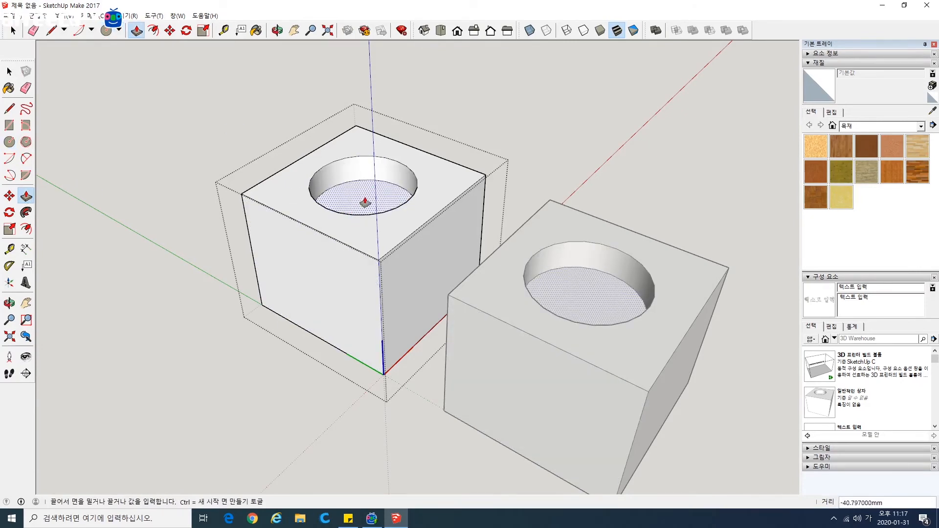
click(365, 165)
key(space)
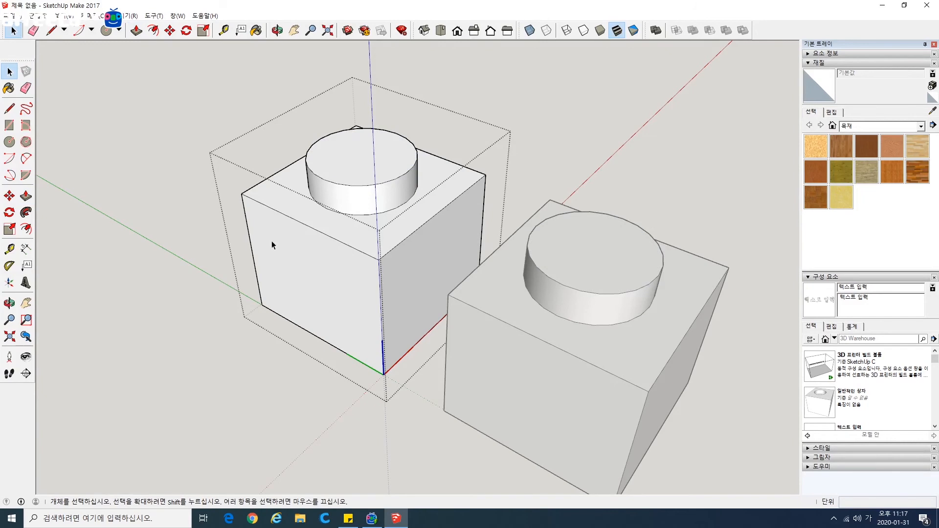
key(Escape)
middle_drag(432, 295, 326, 293)
scroll(328, 292, down, 4)
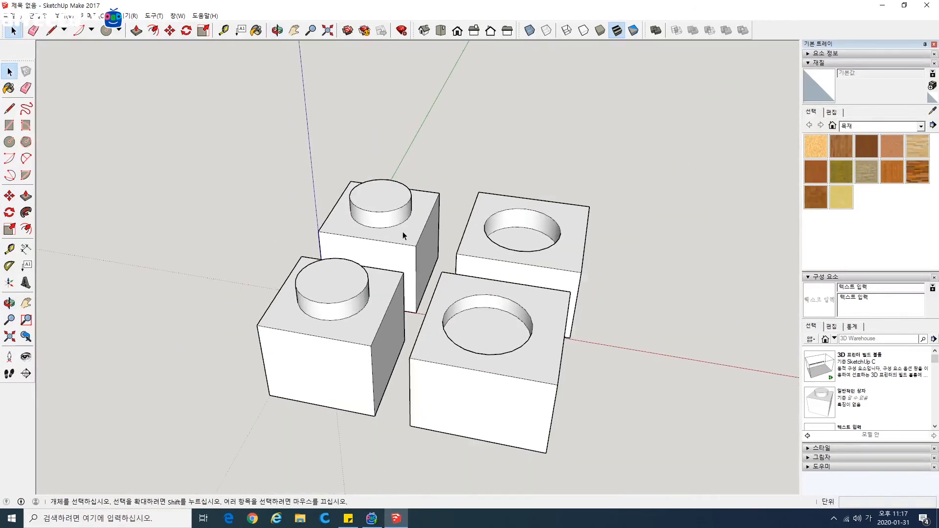
middle_drag(383, 300, 308, 292)
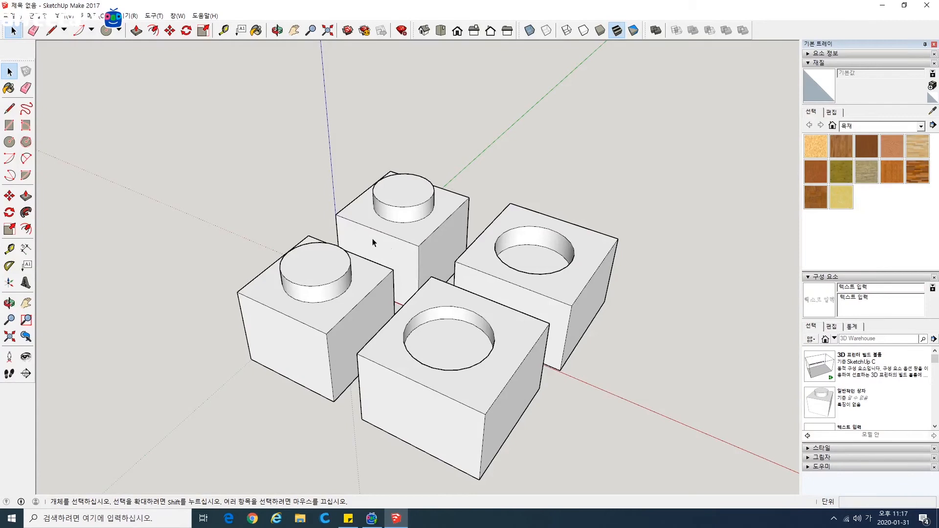
middle_drag(337, 293, 495, 327)
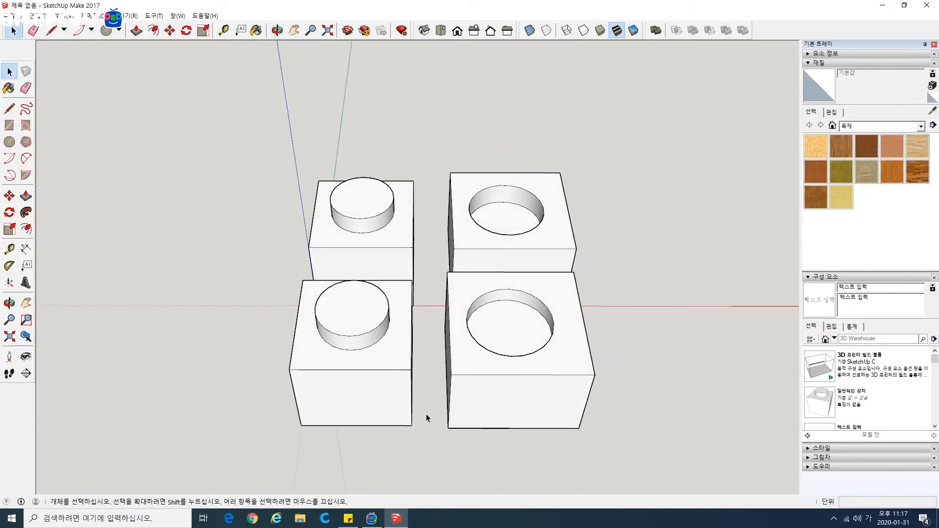
Examine the two component boxes with raised cylinders and the two grouped boxes with recesses from several angles, selecting individual boxes to compare them
middle_drag(426, 416, 422, 421)
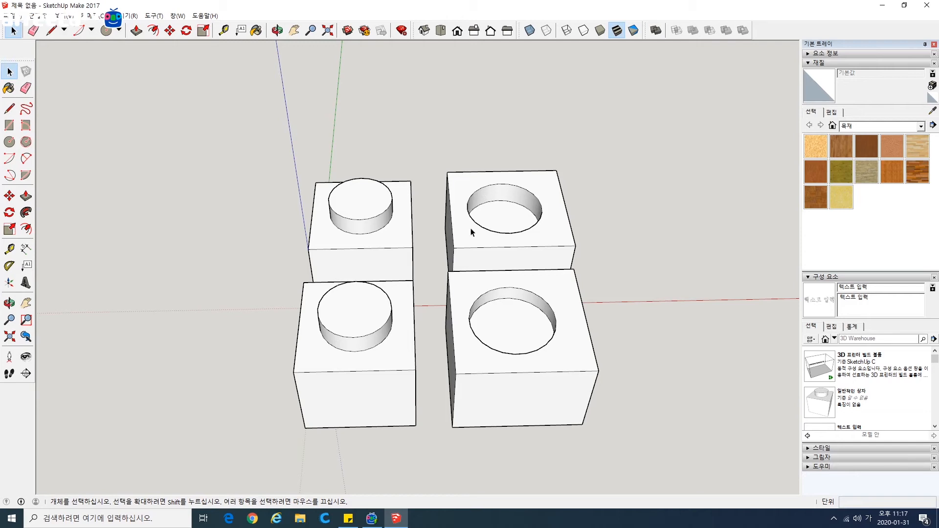
middle_drag(472, 232, 496, 253)
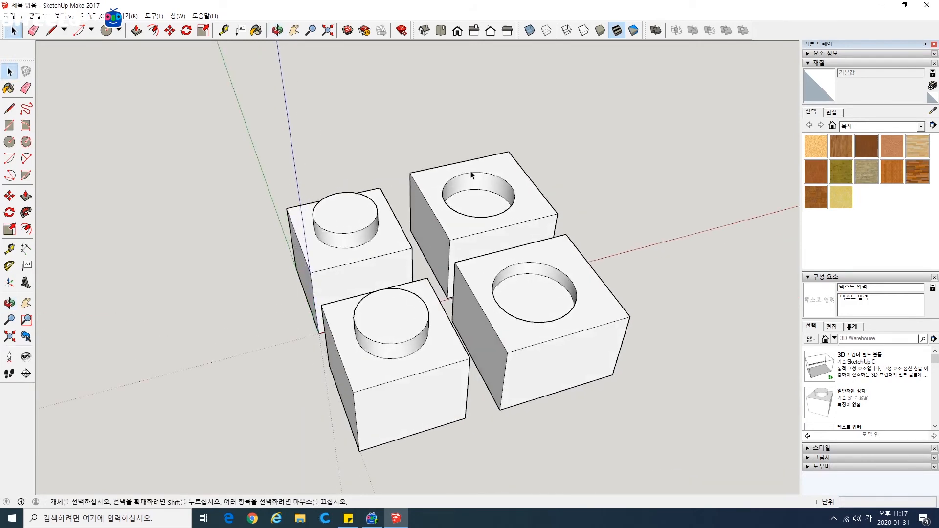
scroll(827, 386, down, 5)
scroll(851, 411, up, 5)
middle_drag(449, 307, 315, 322)
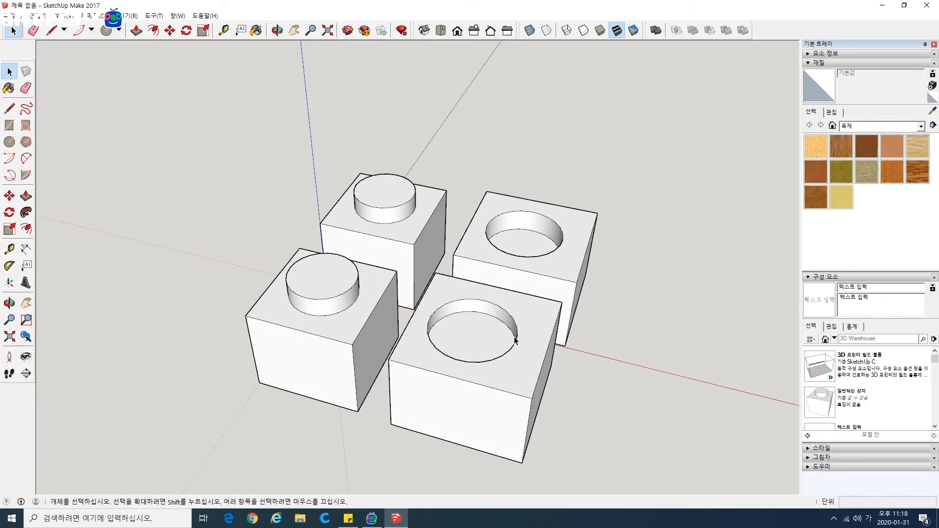
click(359, 331)
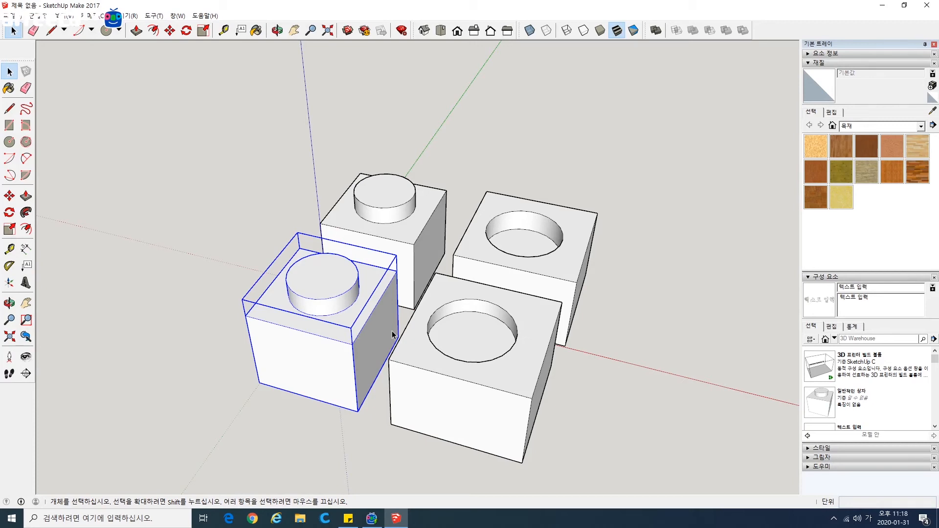
click(407, 320)
middle_drag(365, 330, 487, 332)
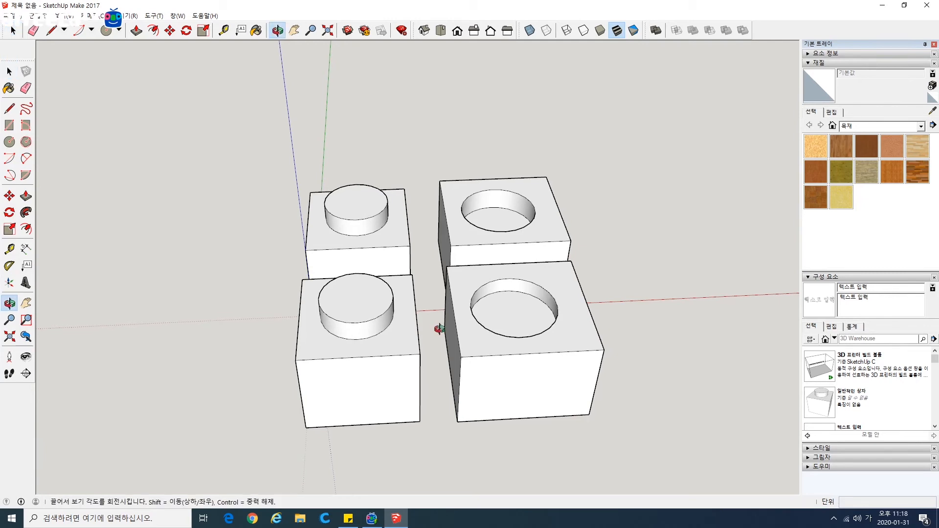
middle_drag(439, 329, 504, 349)
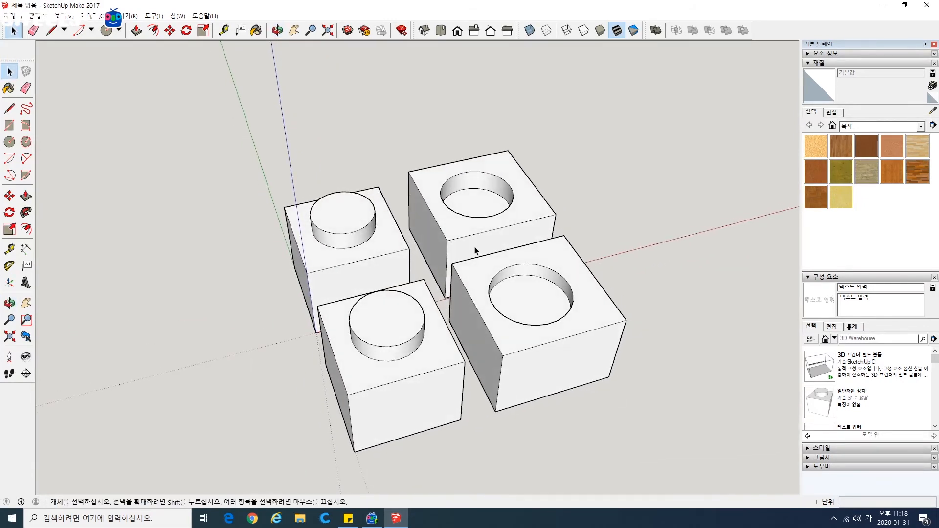
click(453, 231)
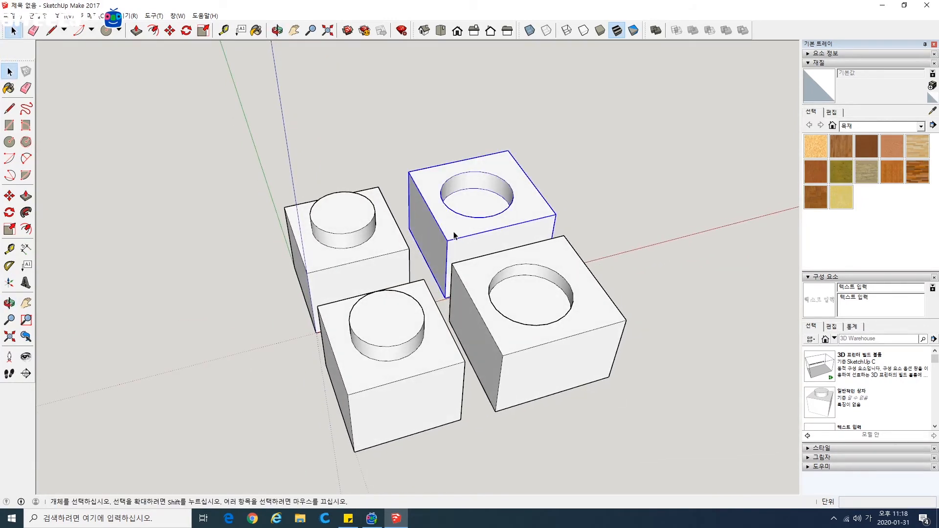
click(397, 249)
click(626, 274)
middle_drag(627, 274, 589, 280)
Place the in-model 텍스트 입력 component on the ground in front of the four boxes and select it
scroll(413, 302, down, 3)
shift+middle_drag(465, 323, 511, 289)
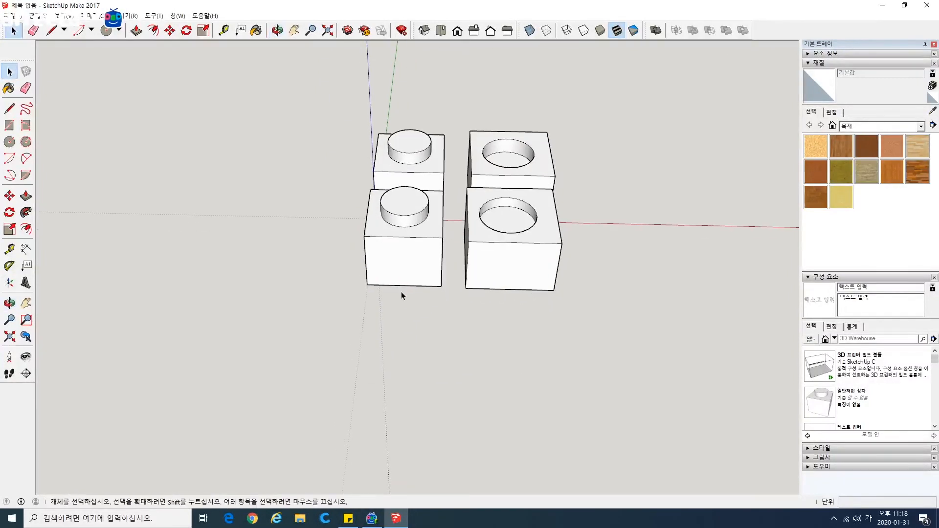
click(826, 425)
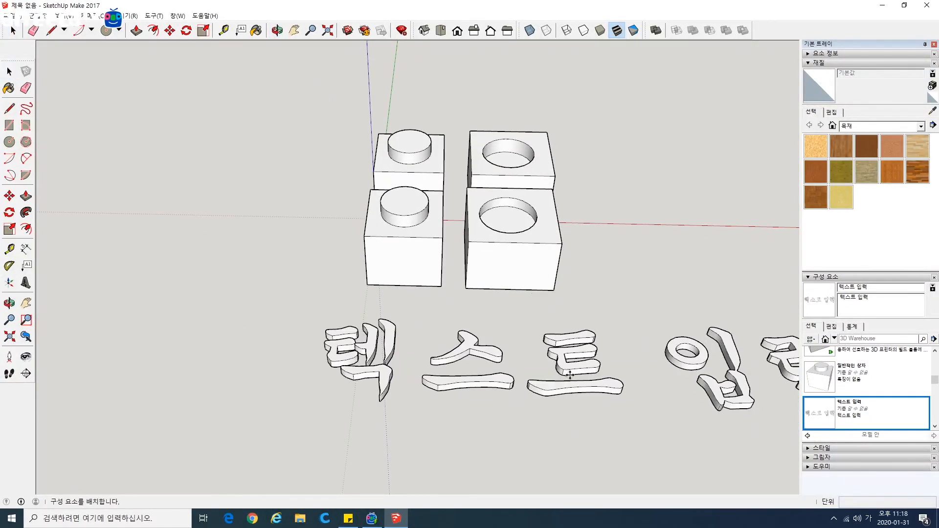
click(477, 376)
middle_drag(477, 376, 435, 342)
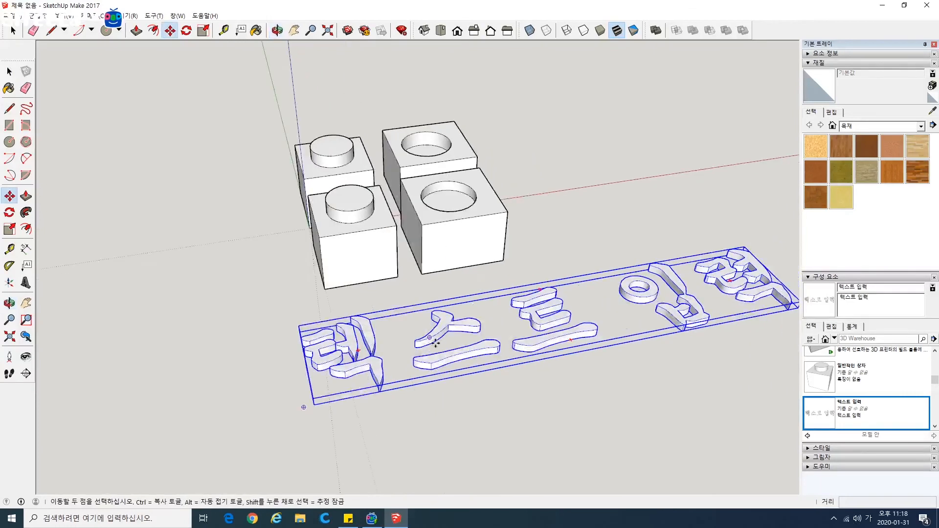
click(18, 75)
click(310, 304)
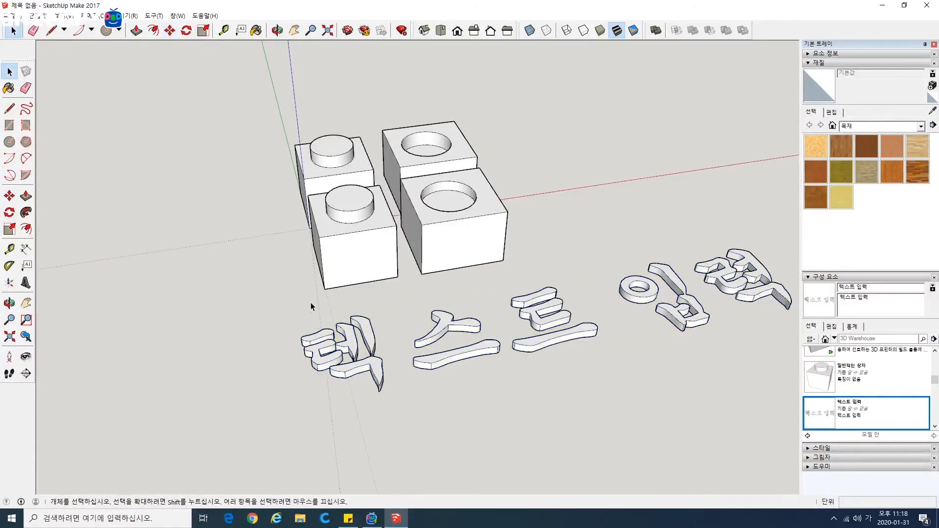
click(342, 337)
scroll(429, 377, down, 2)
shift+middle_drag(429, 378, 454, 347)
scroll(454, 347, up, 2)
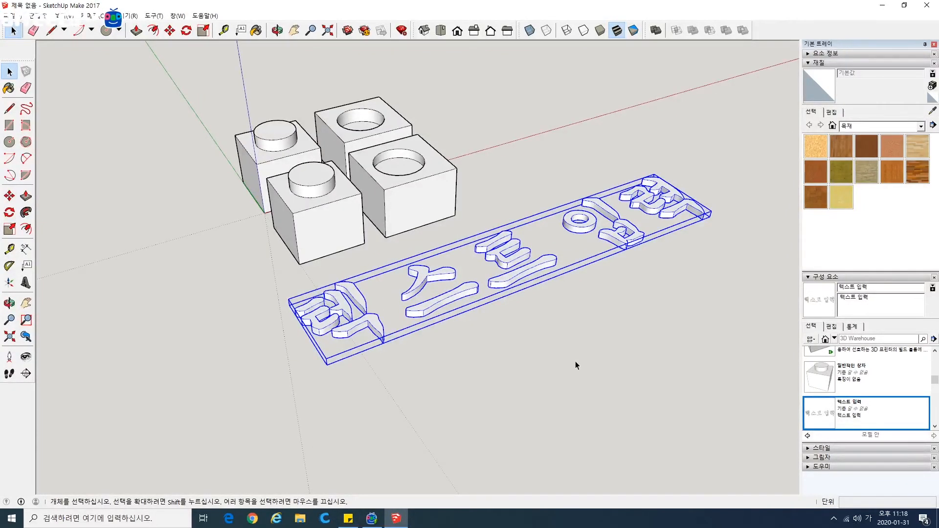
shift+middle_drag(523, 350, 581, 380)
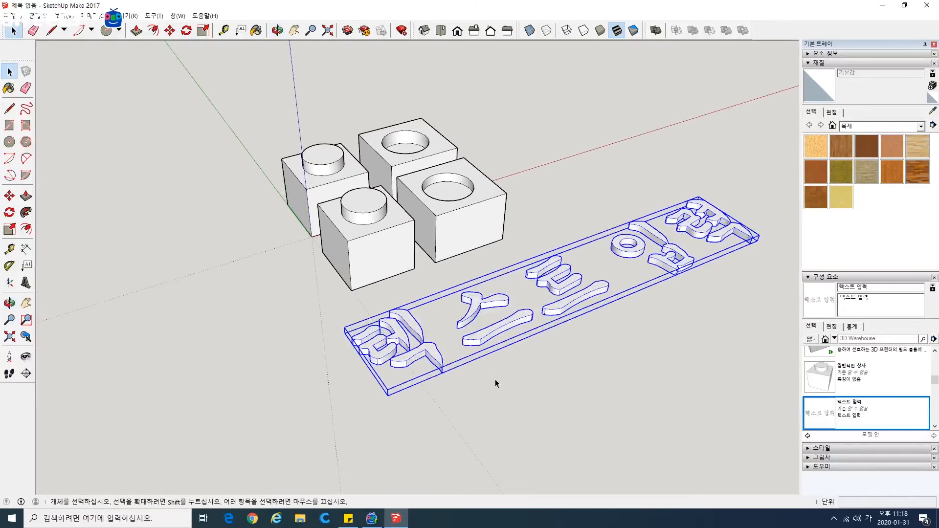
Move the front grouped box about 112 mm so that it overlaps the neighbouring component box
middle_drag(442, 290, 373, 319)
scroll(415, 306, up, 2)
scroll(402, 325, up, 3)
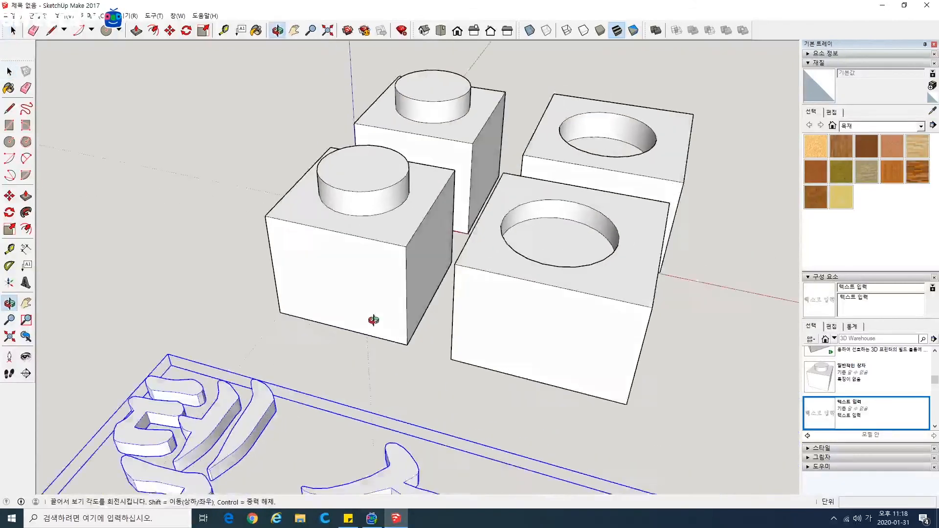
scroll(374, 303, up, 5)
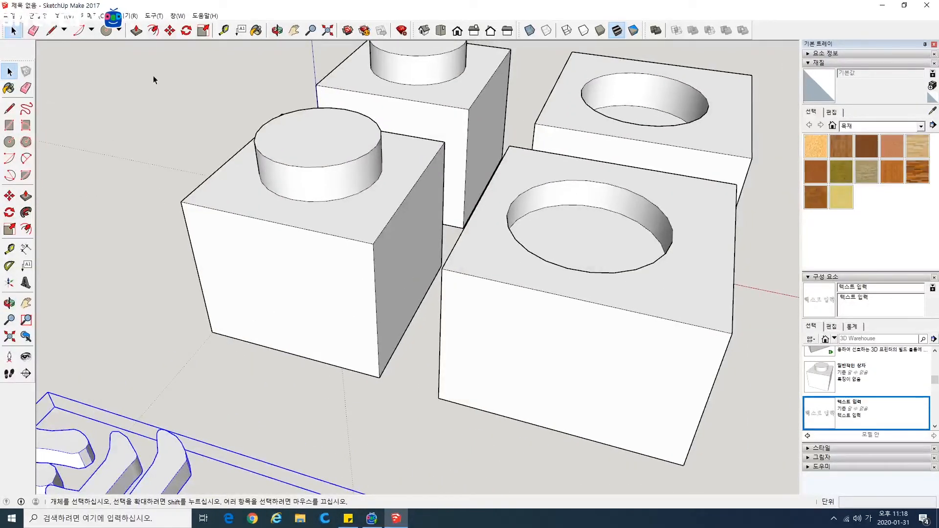
click(523, 295)
click(9, 195)
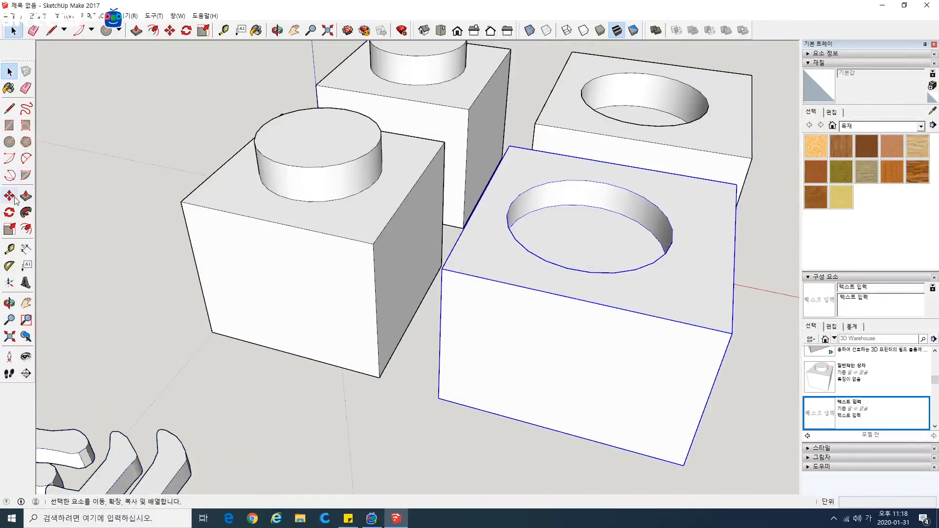
click(505, 304)
click(415, 285)
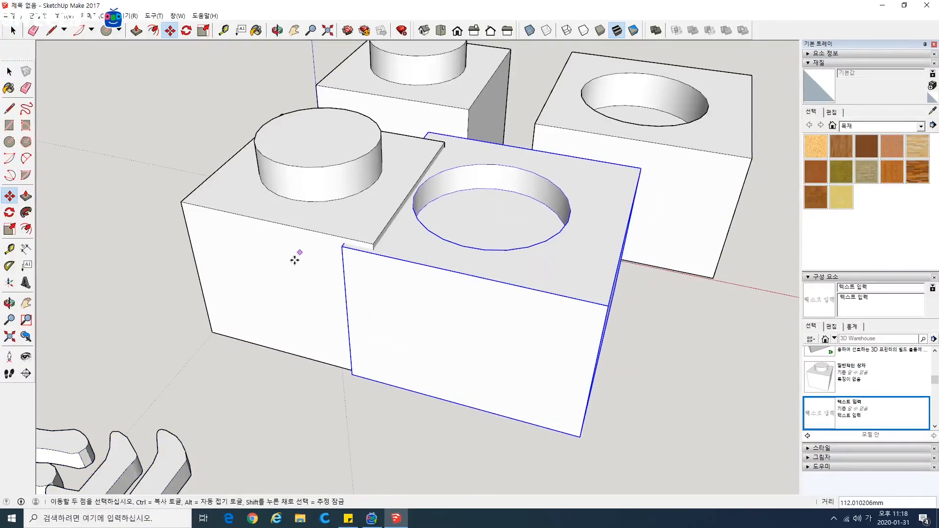
Select each of the two overlapping boxes in turn to check their separation, and undo the last move
click(10, 72)
click(161, 147)
click(372, 245)
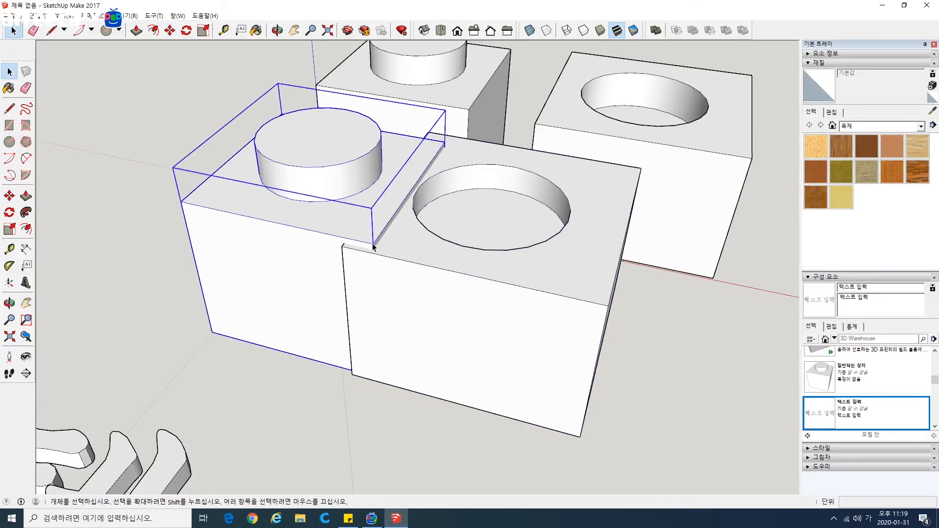
click(415, 271)
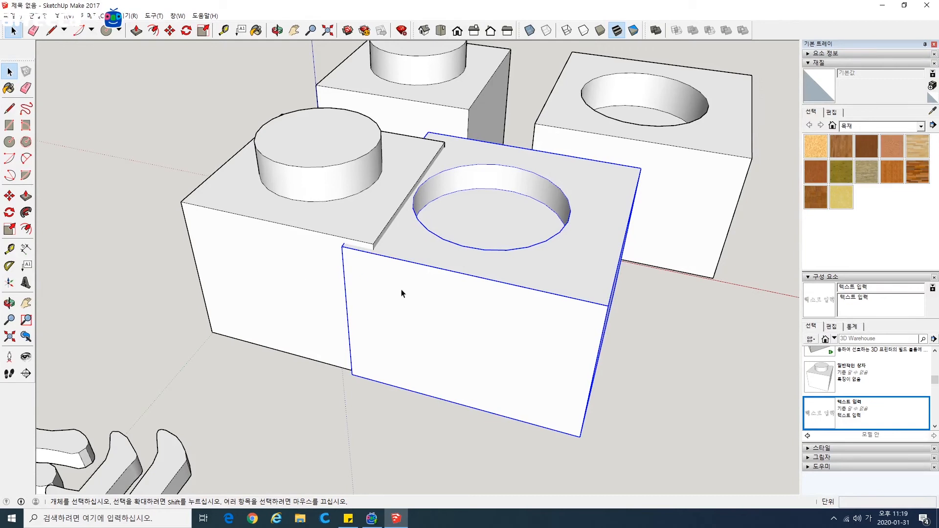
key(ctrl+z)
Draw a rectangle on the ground beside the grouped boxes and pull it up about 229 mm into a plain box
scroll(442, 304, down, 4)
shift+middle_drag(601, 308, 423, 257)
key(r)
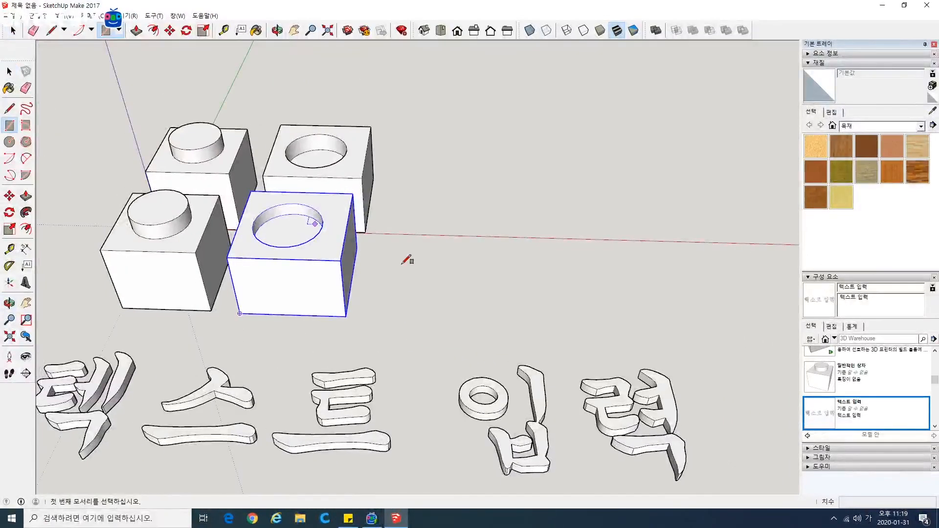
click(383, 276)
click(493, 201)
click(26, 196)
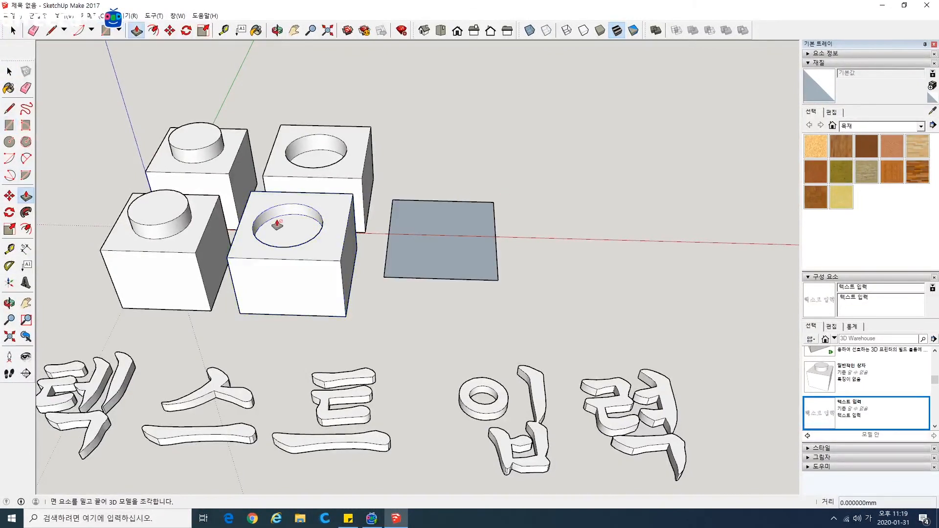
drag(417, 230, 412, 166)
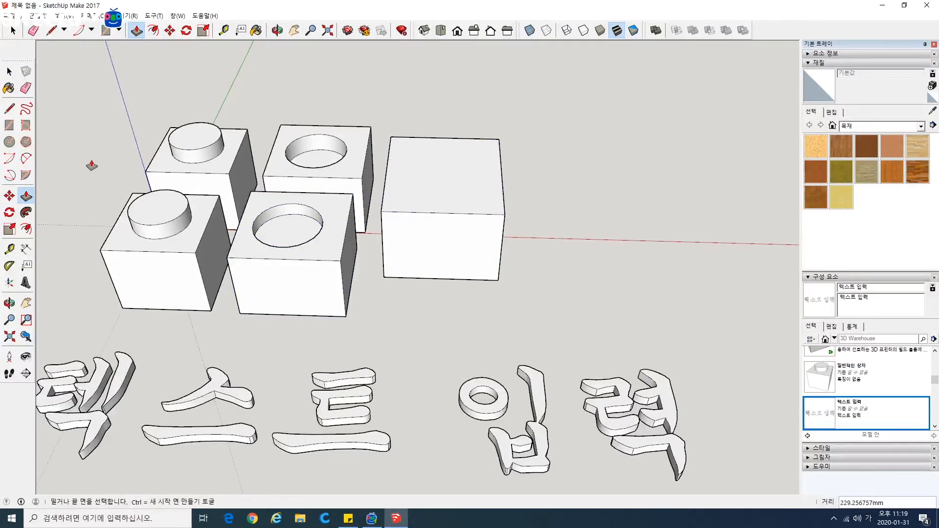
Draw a six-sided polygon on the ground beside the plain box and pull it up into a hexagonal prism
click(26, 142)
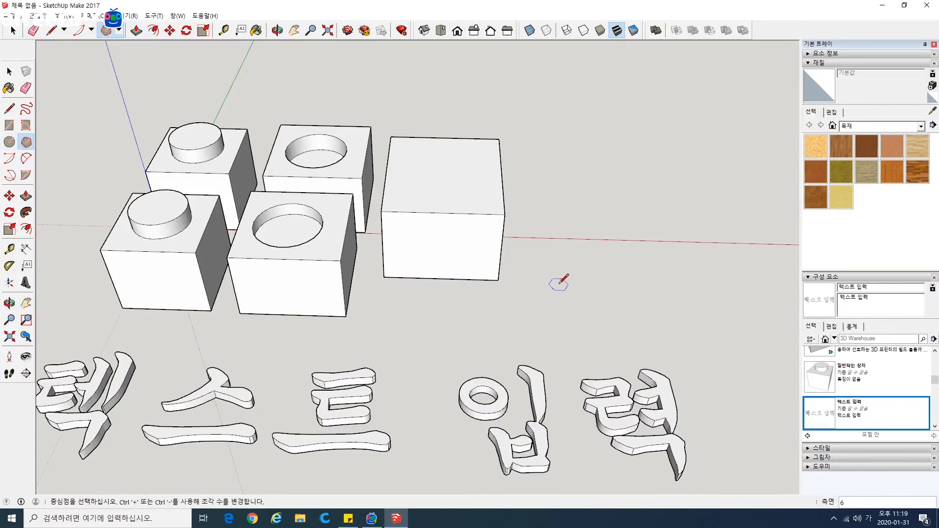
click(547, 273)
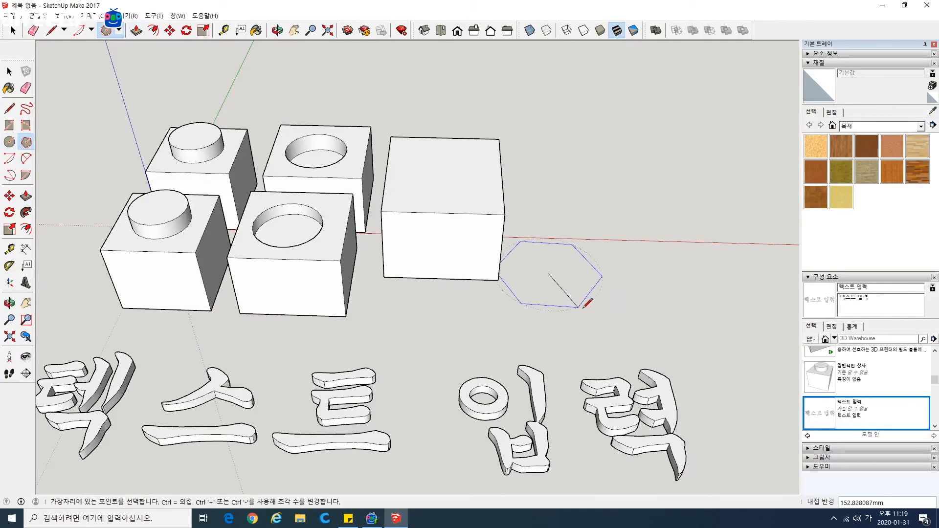
click(549, 296)
click(26, 196)
drag(555, 276, 558, 212)
key(space)
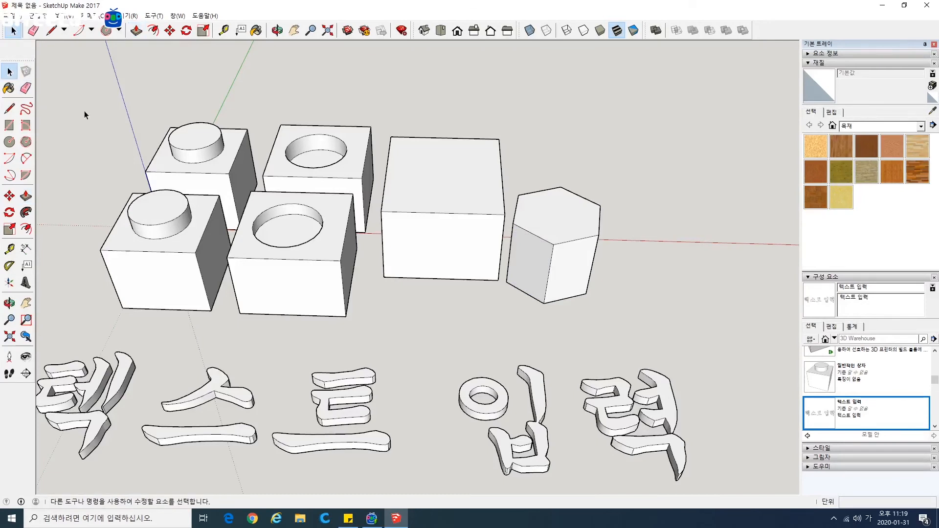
Select the ungrouped hexagonal prism and move it into the plain box so that the two solids overlap
triple_click(517, 233)
click(467, 226)
click(512, 238)
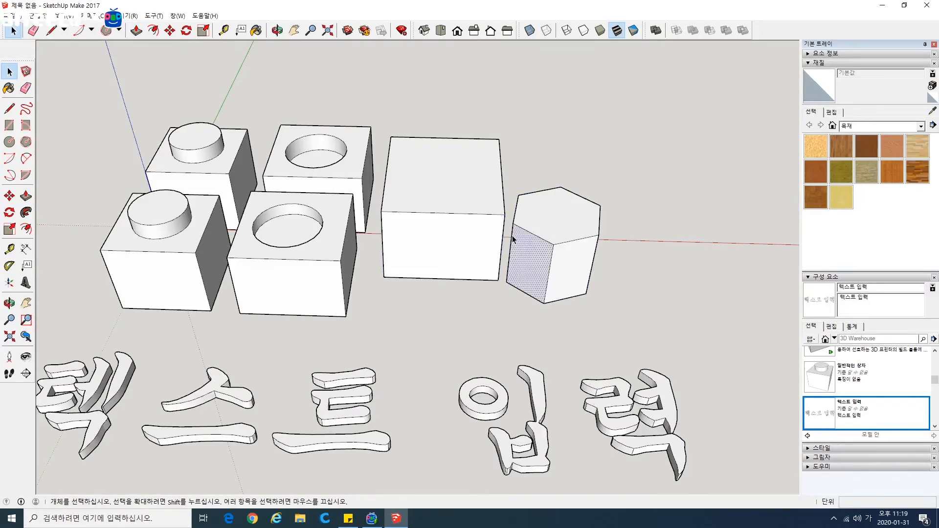
click(482, 214)
click(516, 268)
double_click(528, 263)
click(13, 196)
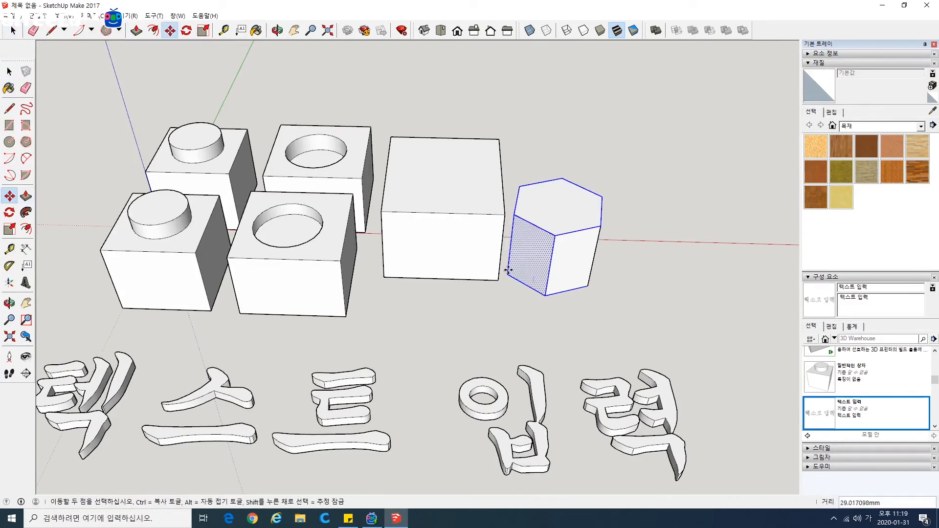
drag(533, 281, 455, 277)
drag(460, 327, 533, 285)
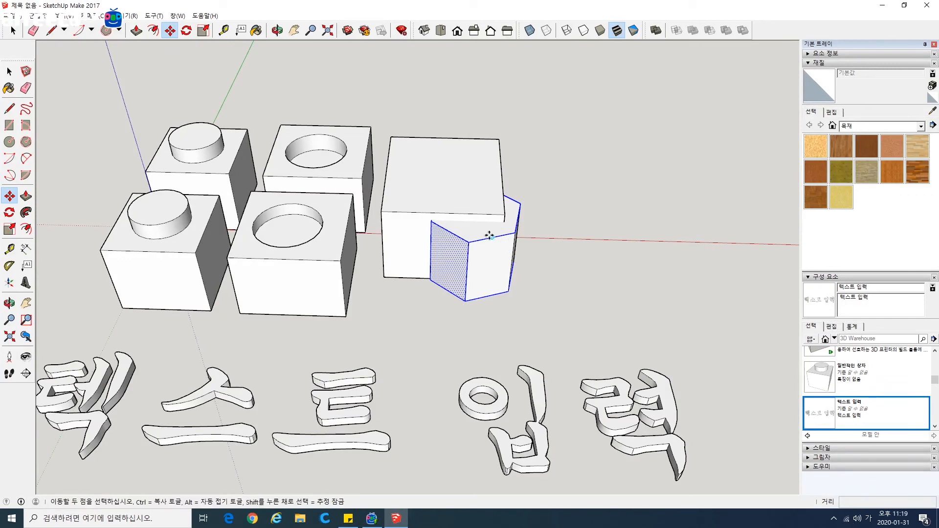
Move the overlapping prism about 322 mm away from the plain box, and undo both prism moves
drag(489, 236, 604, 210)
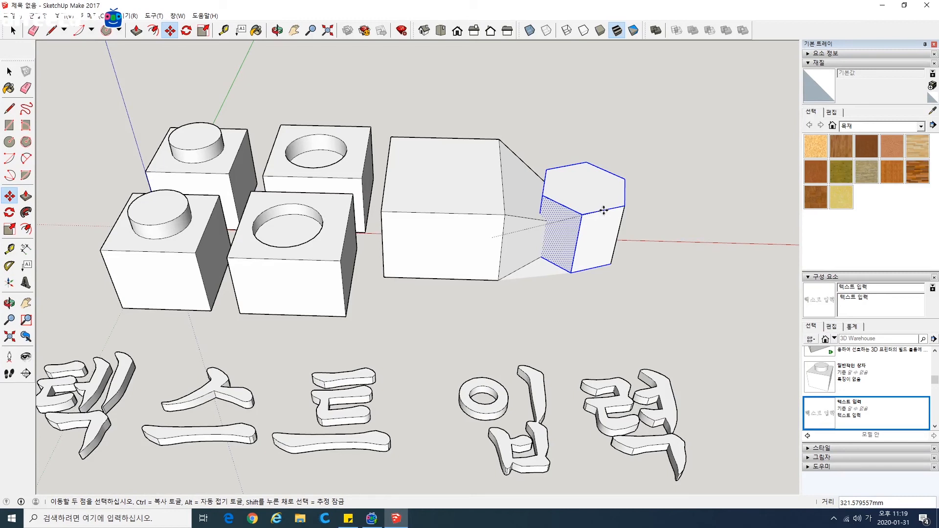
key(ctrl+z)
key(ctrl+z)
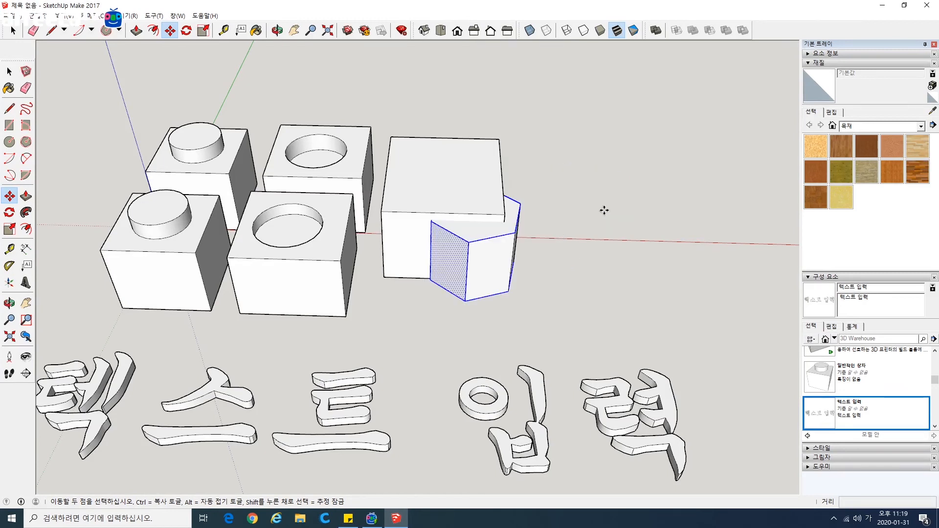
Select all faces and edges of the hexagonal prism and make them a group
right_click(582, 227)
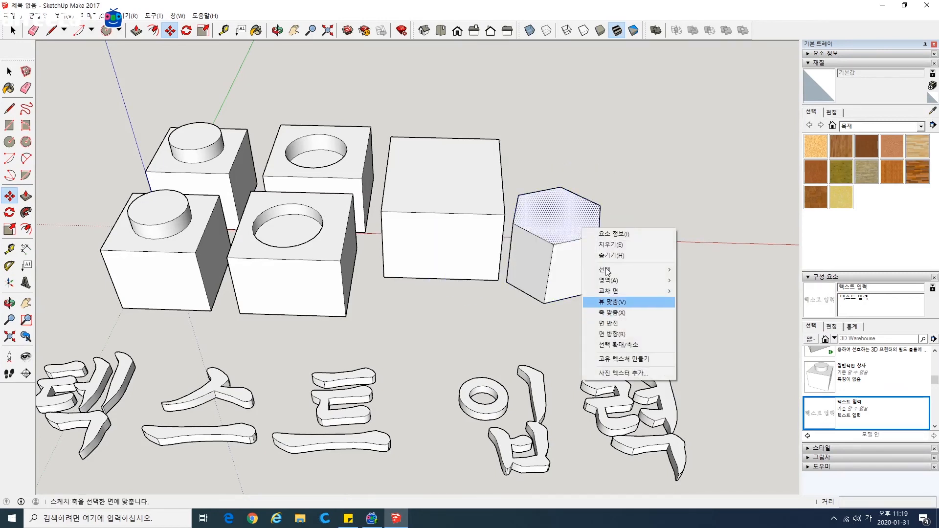
click(10, 71)
triple_click(535, 223)
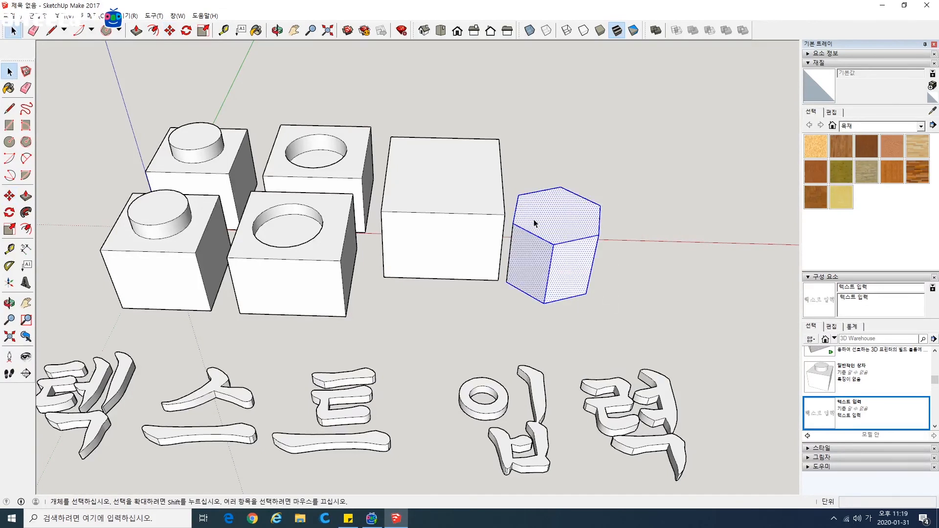
right_click(534, 223)
click(594, 309)
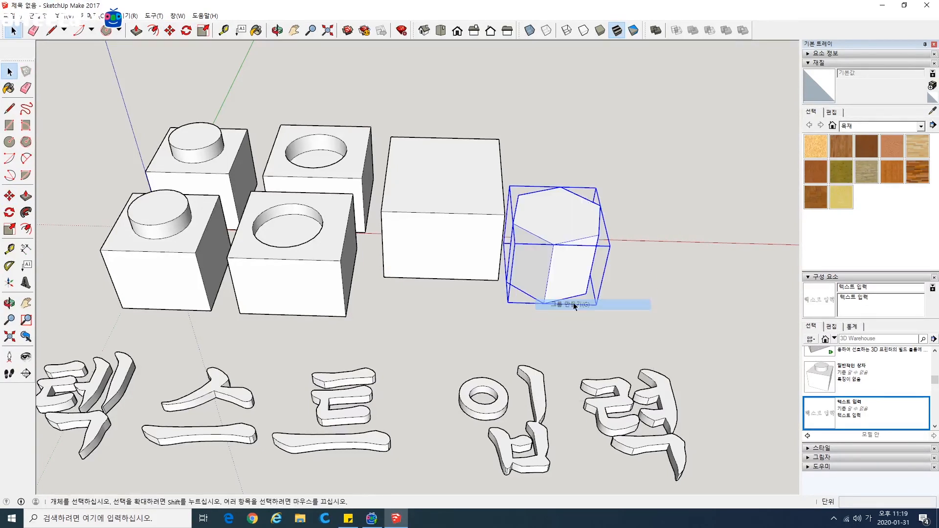
Move the grouped prism into the plain box and back out about 317 mm along the red axis
click(9, 196)
mouse_move(566, 272)
mouse_down()
mouse_move(457, 267)
mouse_move(611, 268)
mouse_move(567, 224)
mouse_move(437, 255)
mouse_move(614, 220)
mouse_move(477, 224)
mouse_move(570, 230)
mouse_move(475, 255)
mouse_move(553, 294)
mouse_move(469, 264)
mouse_move(539, 276)
mouse_move(553, 306)
mouse_move(577, 292)
mouse_move(557, 272)
mouse_move(557, 281)
mouse_up()
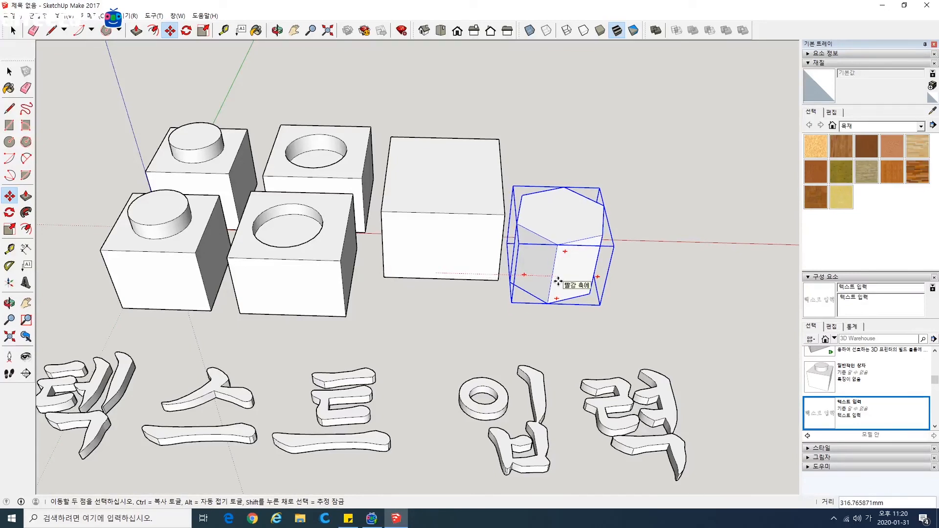
drag(557, 281, 557, 279)
key(space)
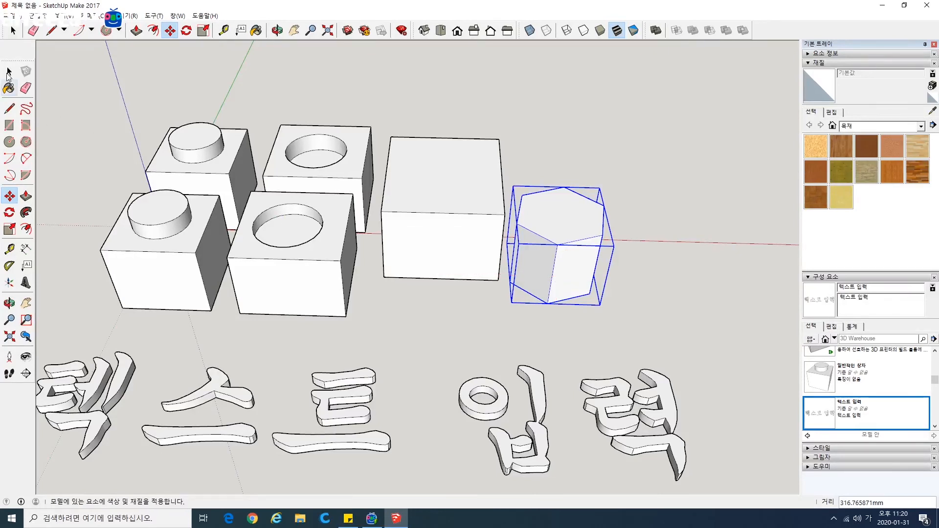
Undo the recent moves of the hexagonal prism together with its grouping
click(435, 323)
middle_drag(357, 310, 530, 255)
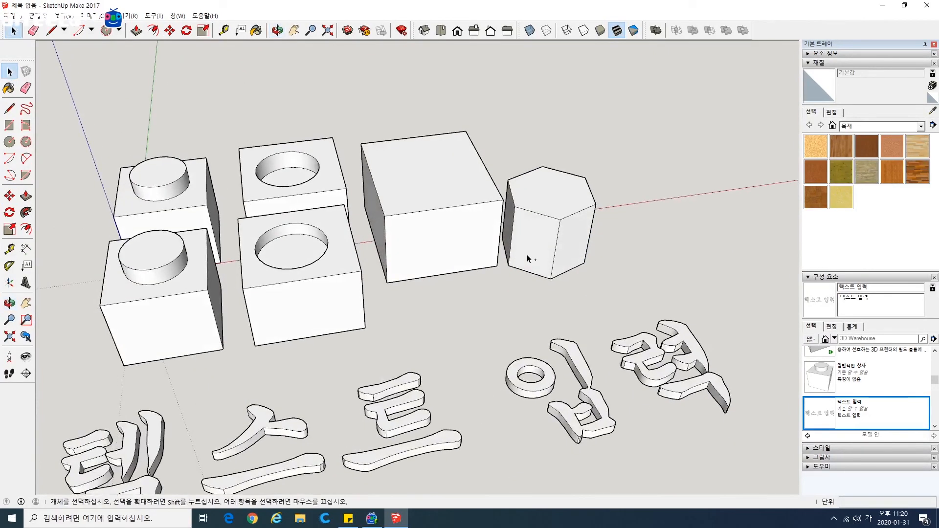
key(ctrl+z)
key(ctrl+z)
key(ctrl+z)
key(ctrl+z)
key(ctrl+z)
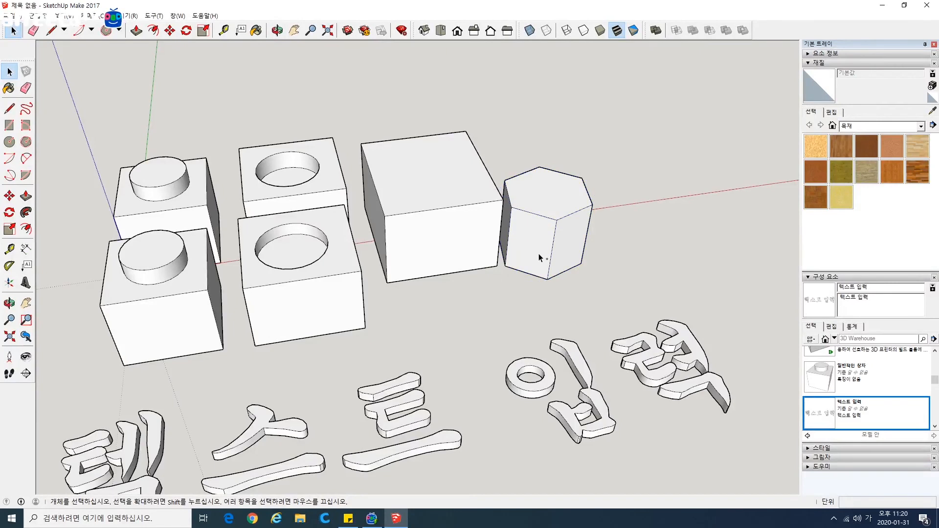
key(ctrl+y)
Delete the plain box and the hexagonal prism beside it, including all their leftover edges
drag(503, 272, 442, 184)
click(444, 186)
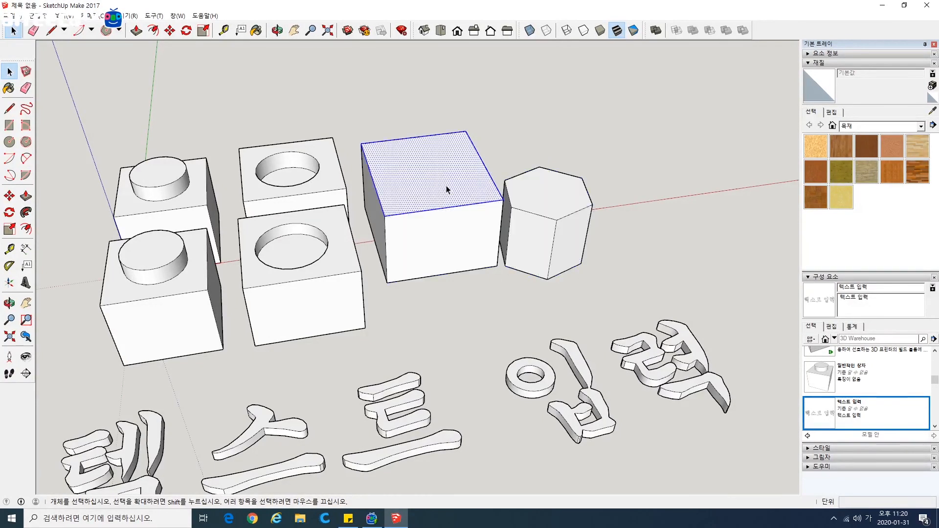
key(Delete)
click(562, 232)
key(Delete)
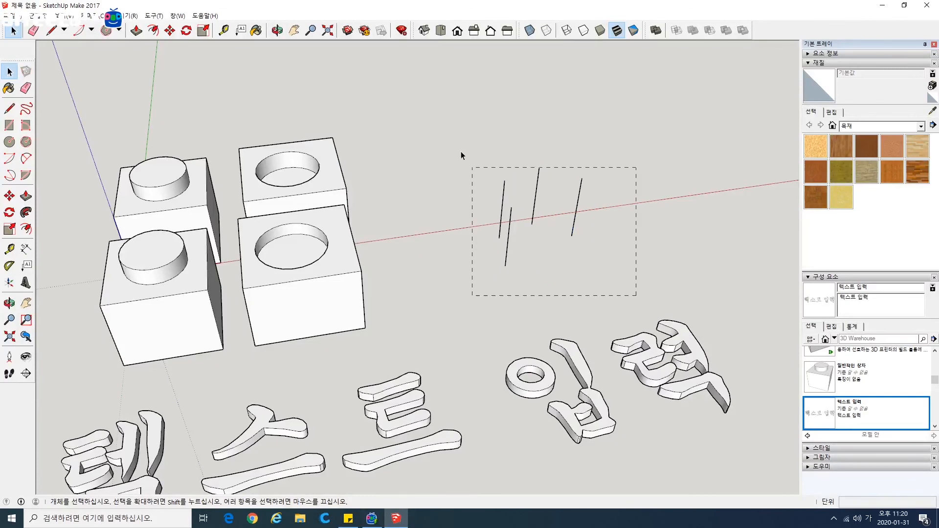
key(Delete)
middle_drag(401, 265, 375, 268)
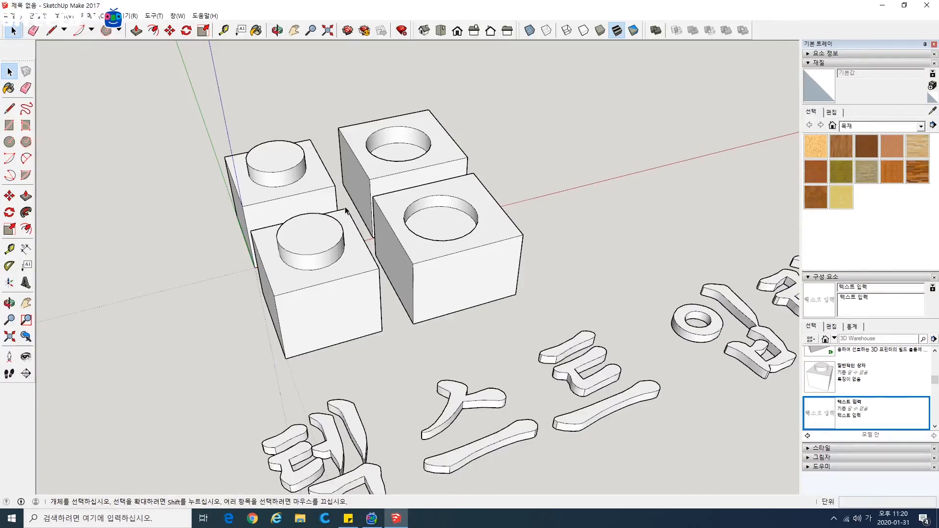
middle_drag(482, 265, 371, 270)
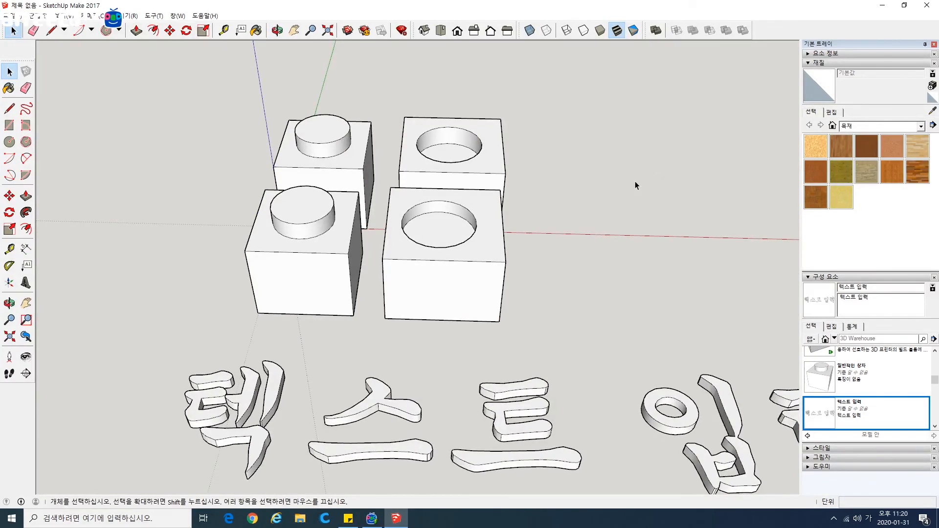
scroll(596, 310, down, 2)
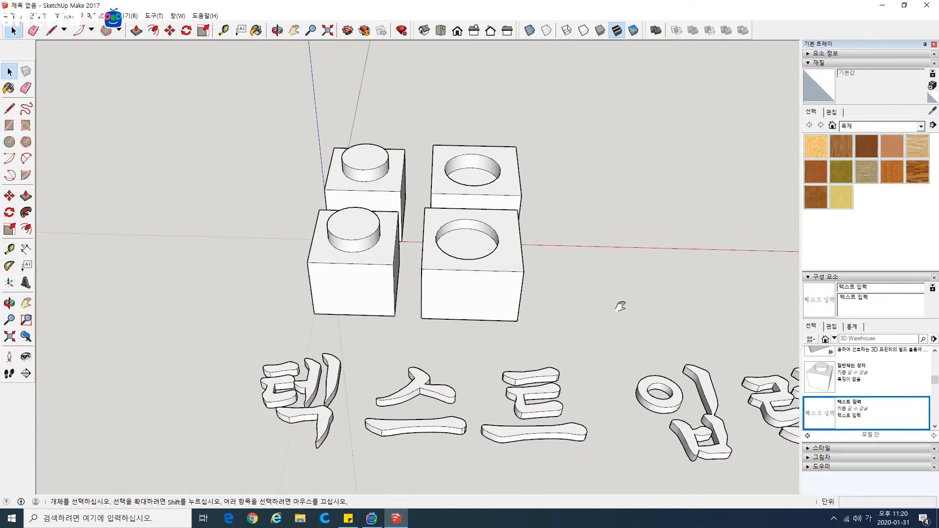
mouse_move(620, 306)
shift+middle_down()
mouse_move(503, 250)
mouse_move(474, 307)
mouse_move(486, 306)
shift+middle_up()
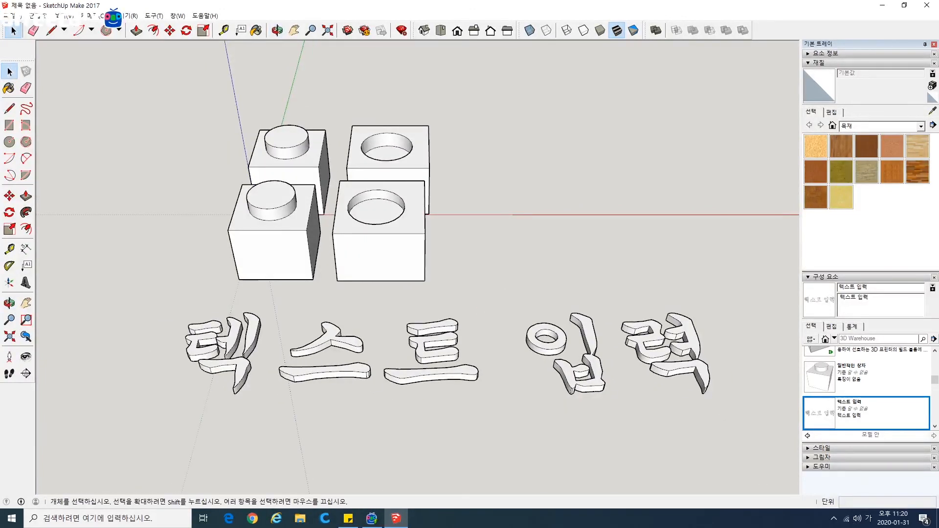